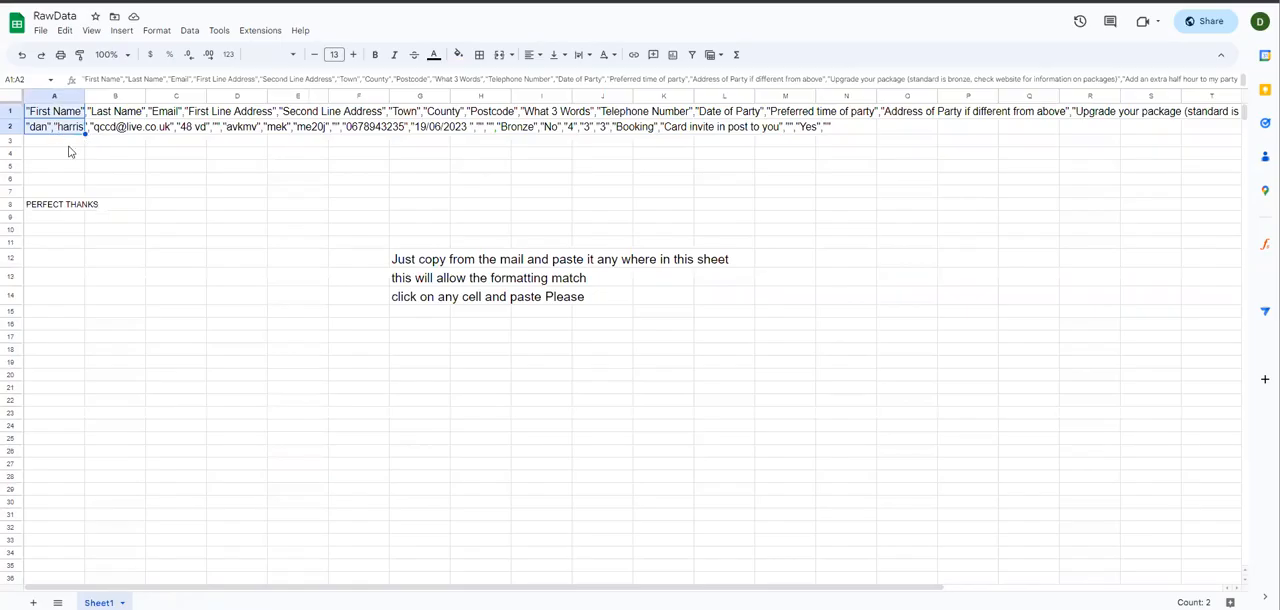
Step: Copy the raw booking data in A1:A2 of RawData and switch to the TABLE FOR INVOCIES spreadsheet
left_click(62, 140)
key("ctrl+a")
key("ctrl+Tab")
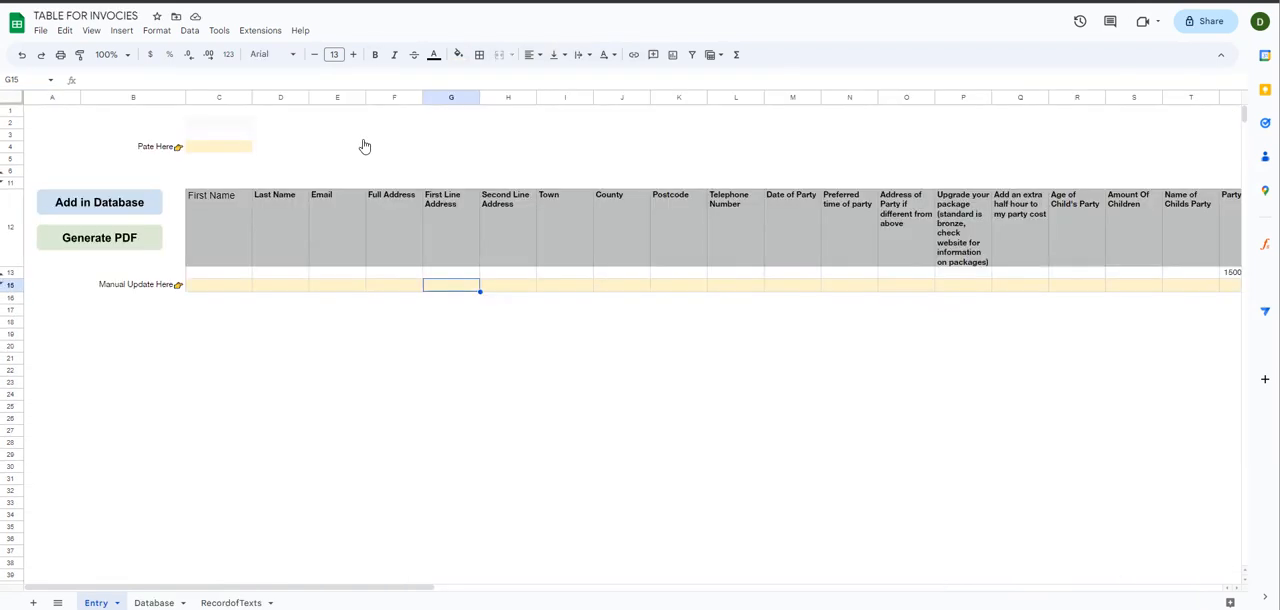
Step: Correct the label in B4 to "Paste Here👉" and paste the copied booking data into C4
left_click(214, 149)
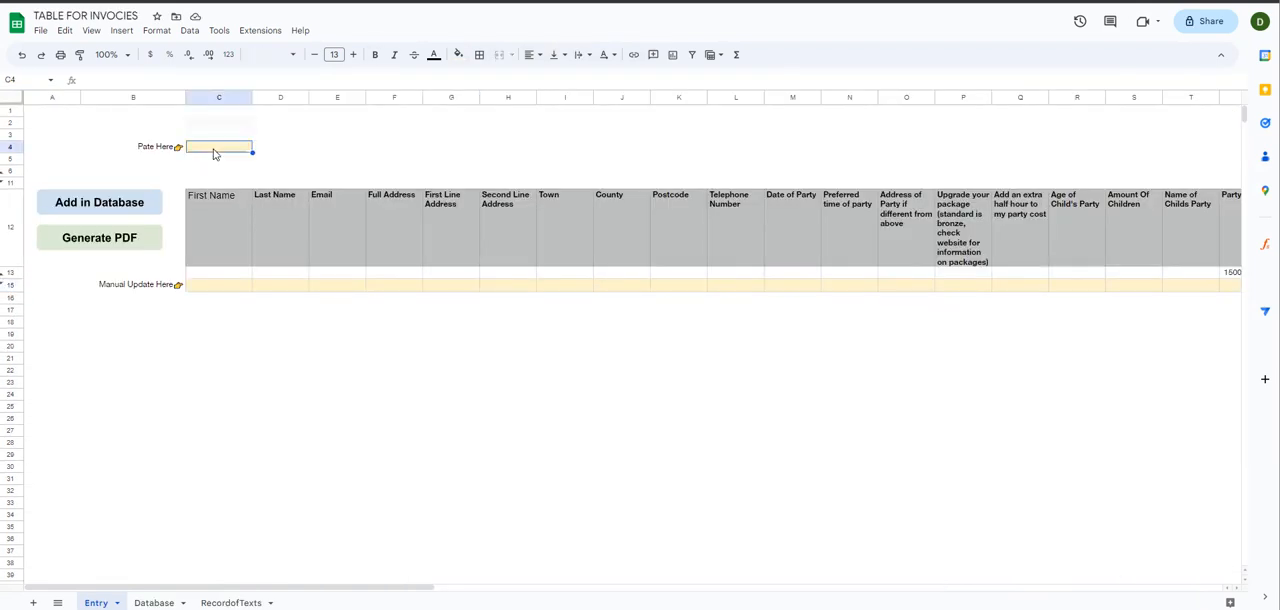
left_click(148, 150)
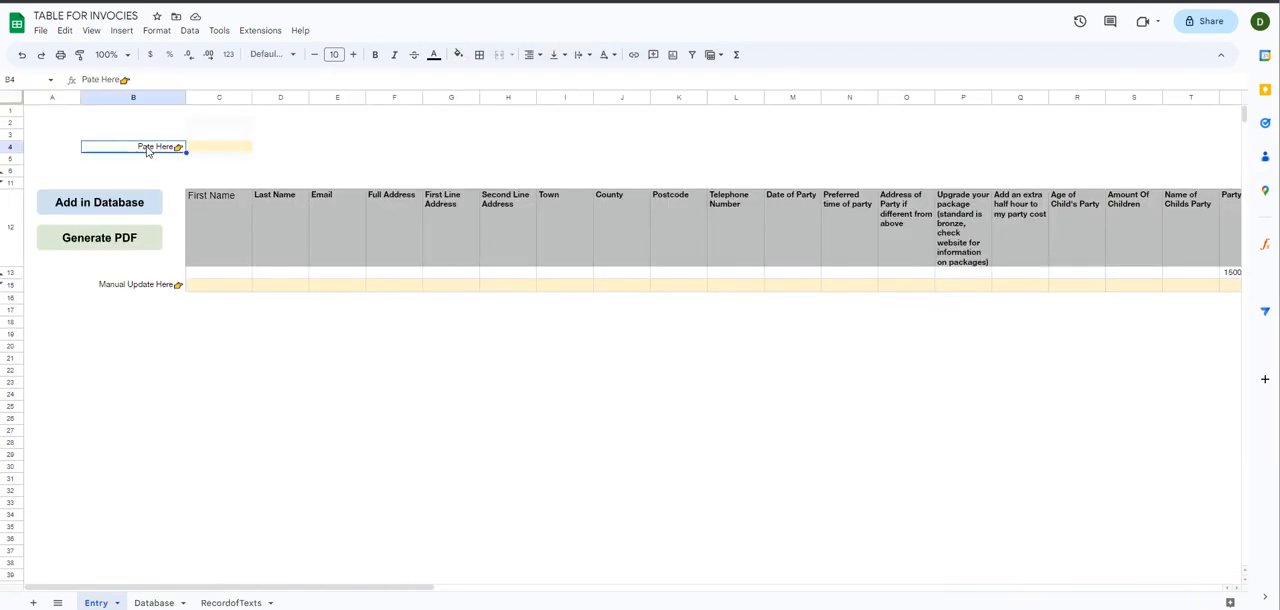
left_click(211, 149)
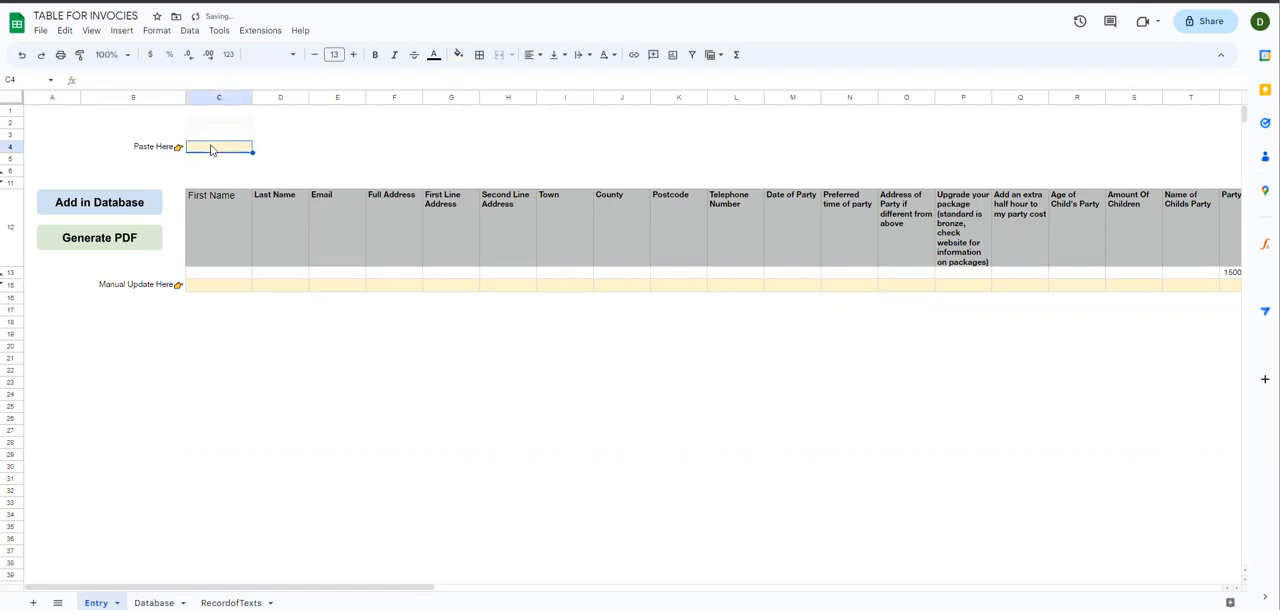
key("ctrl+v")
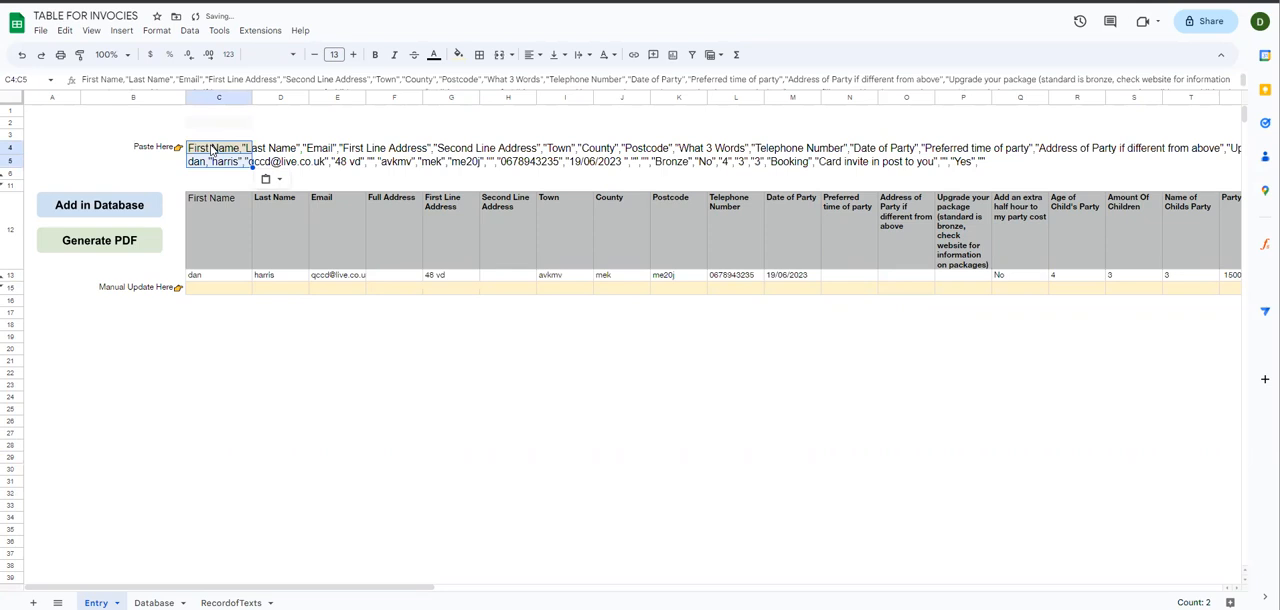
right_click(211, 150)
mouse_move(317, 220)
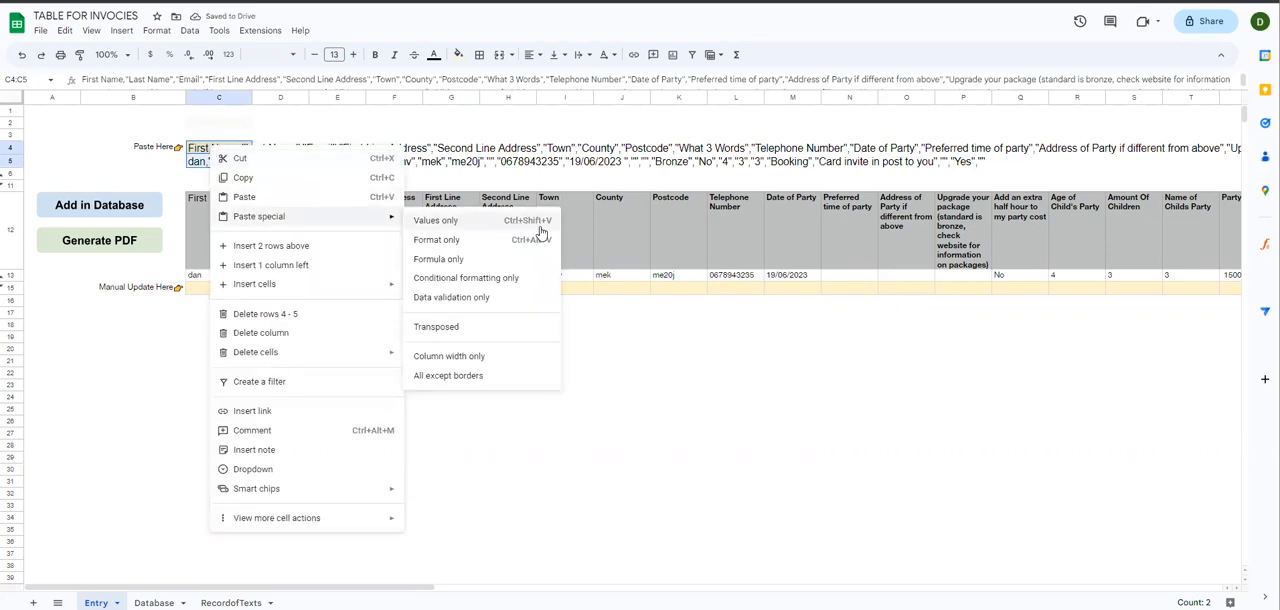
left_click(508, 148)
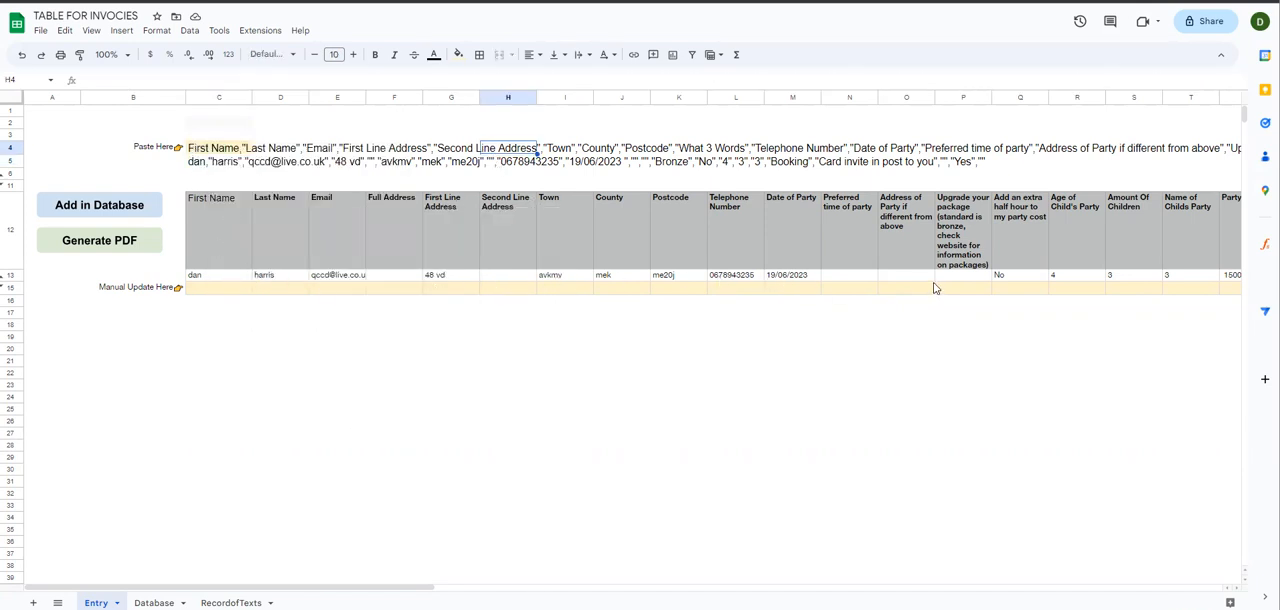
Step: Clear the manual cost and notes values in U15:AA15 of the Entry sheet
left_click_drag(420, 590, 623, 597)
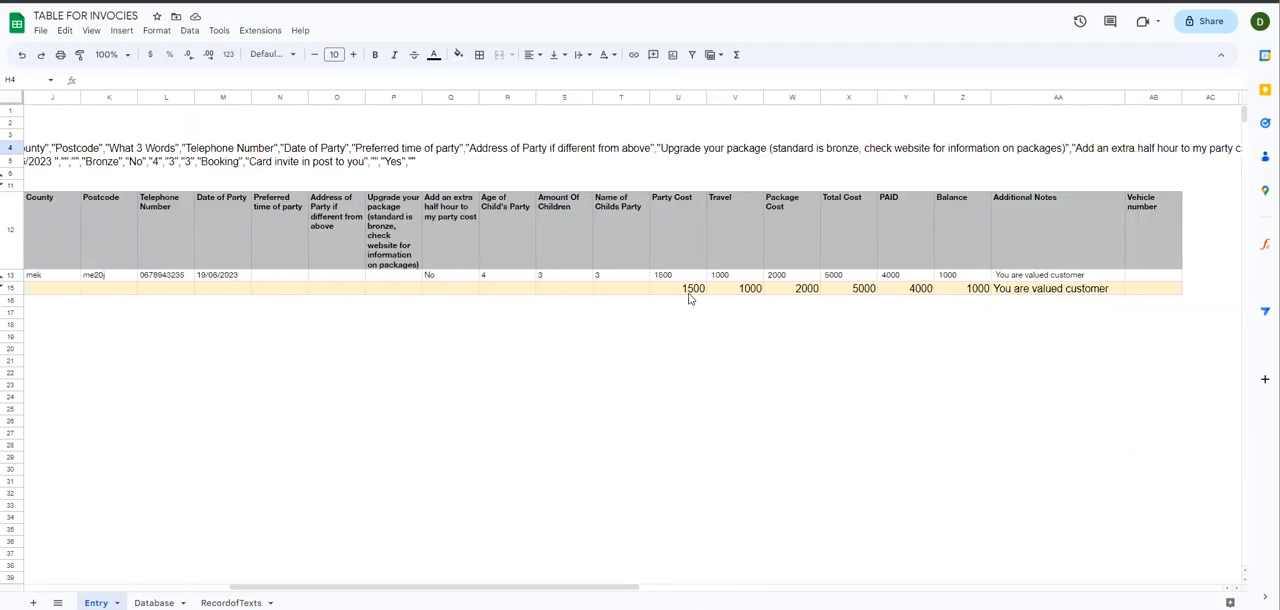
left_click_drag(678, 288, 1124, 289)
key("Delete")
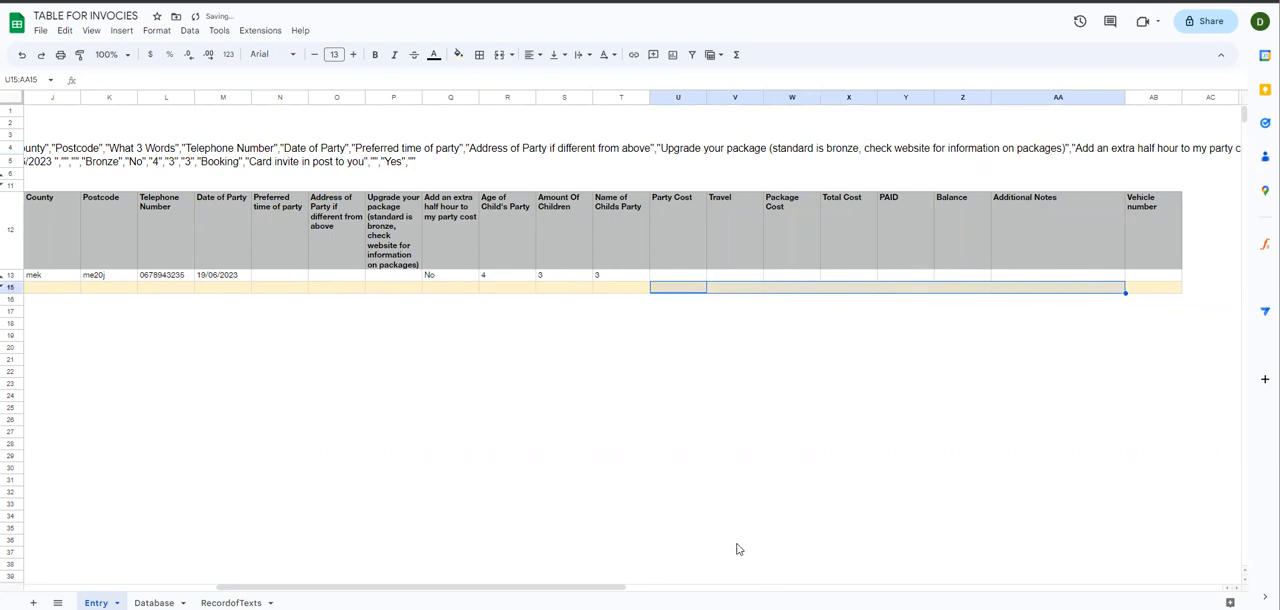
Step: Add the pasted booking to the database and check its cost and notes columns in row 4 of the Database sheet
left_click_drag(628, 594, 400, 594)
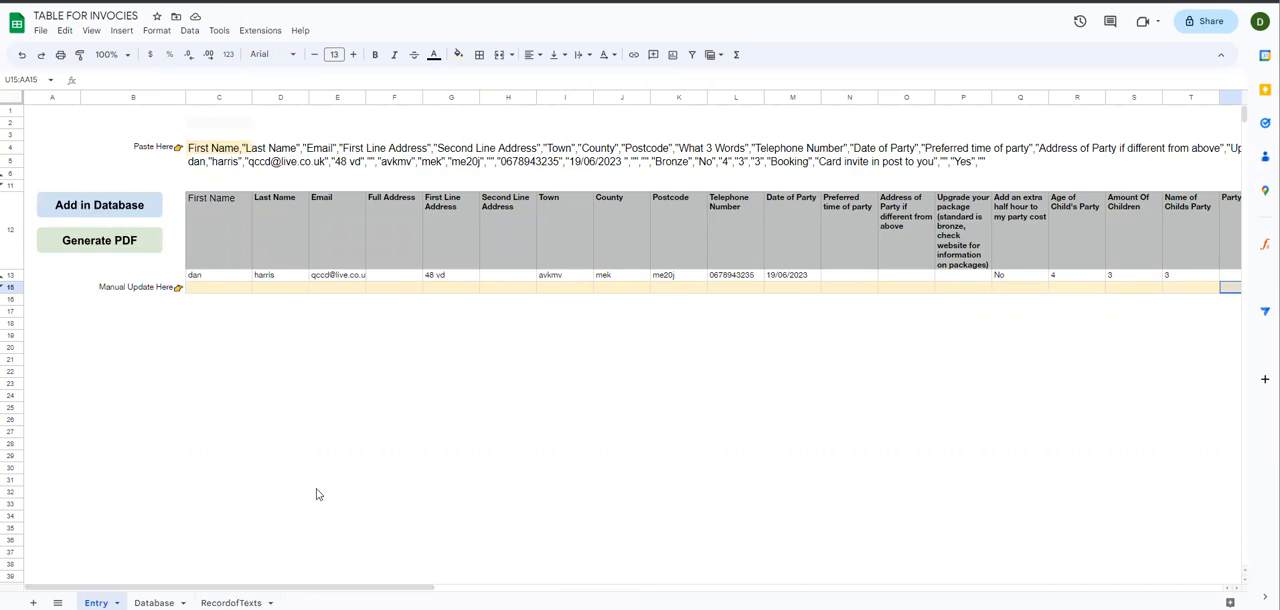
left_click(113, 208)
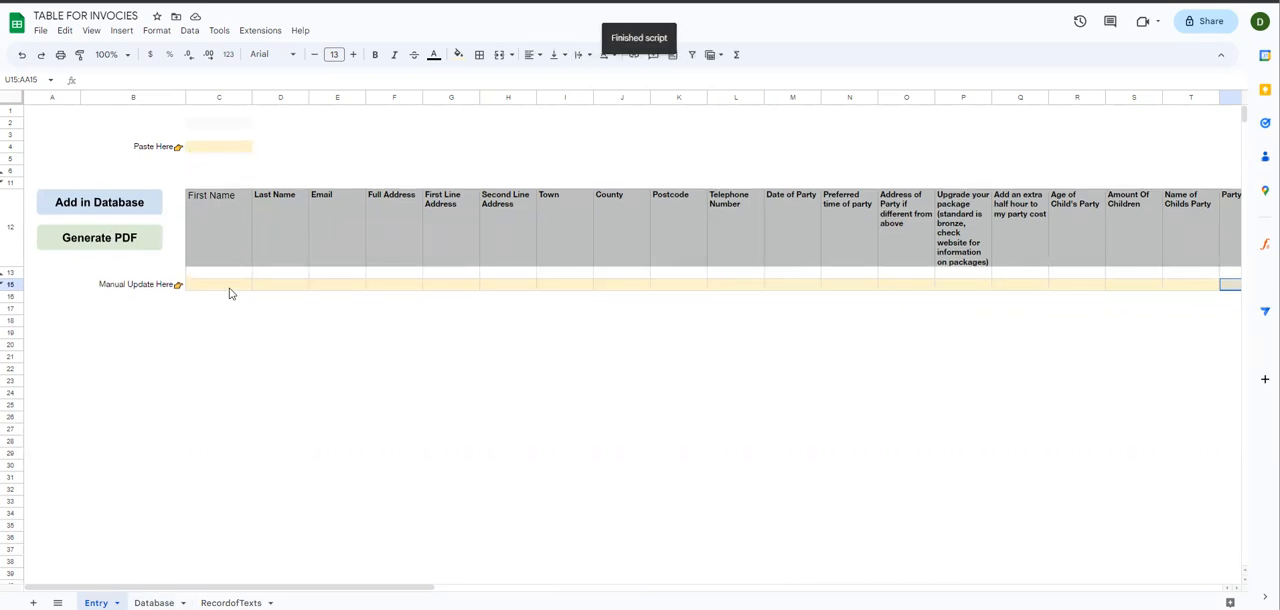
left_click(154, 602)
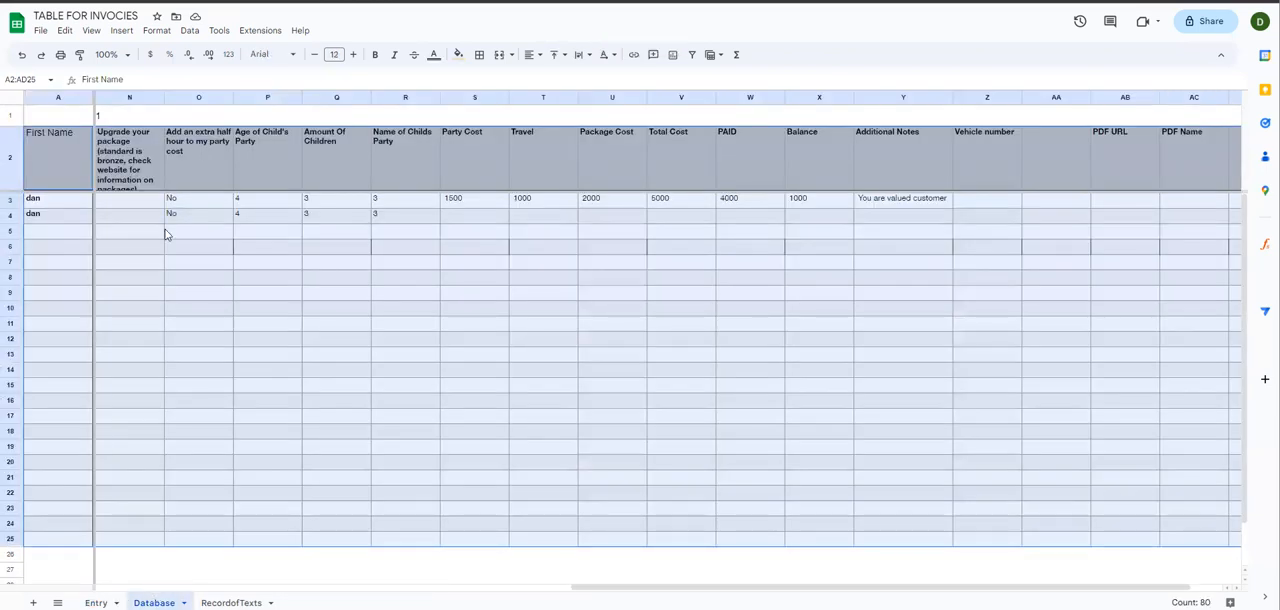
left_click(38, 217)
left_click(9, 216)
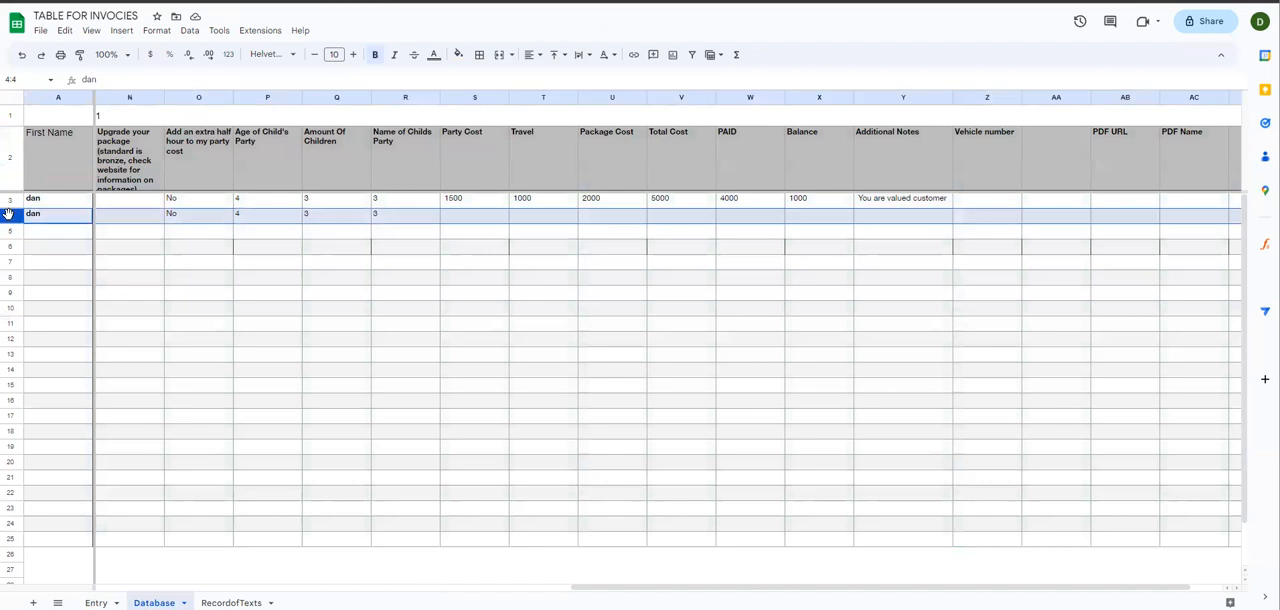
left_click_drag(573, 594, 540, 595)
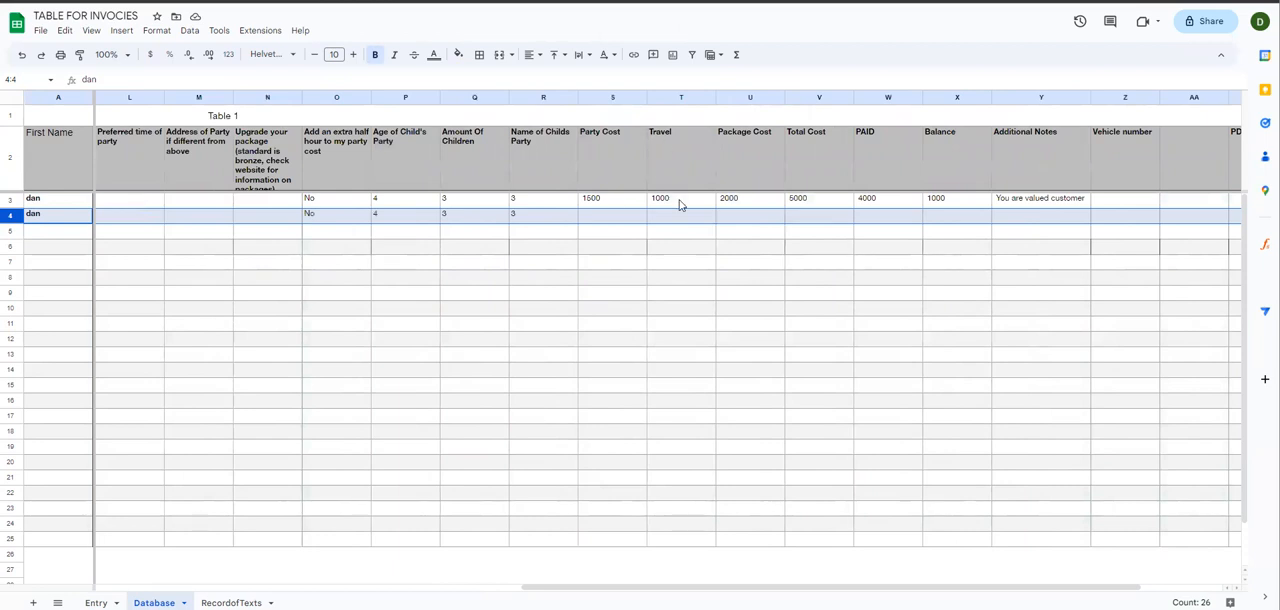
left_click_drag(611, 219, 1062, 227)
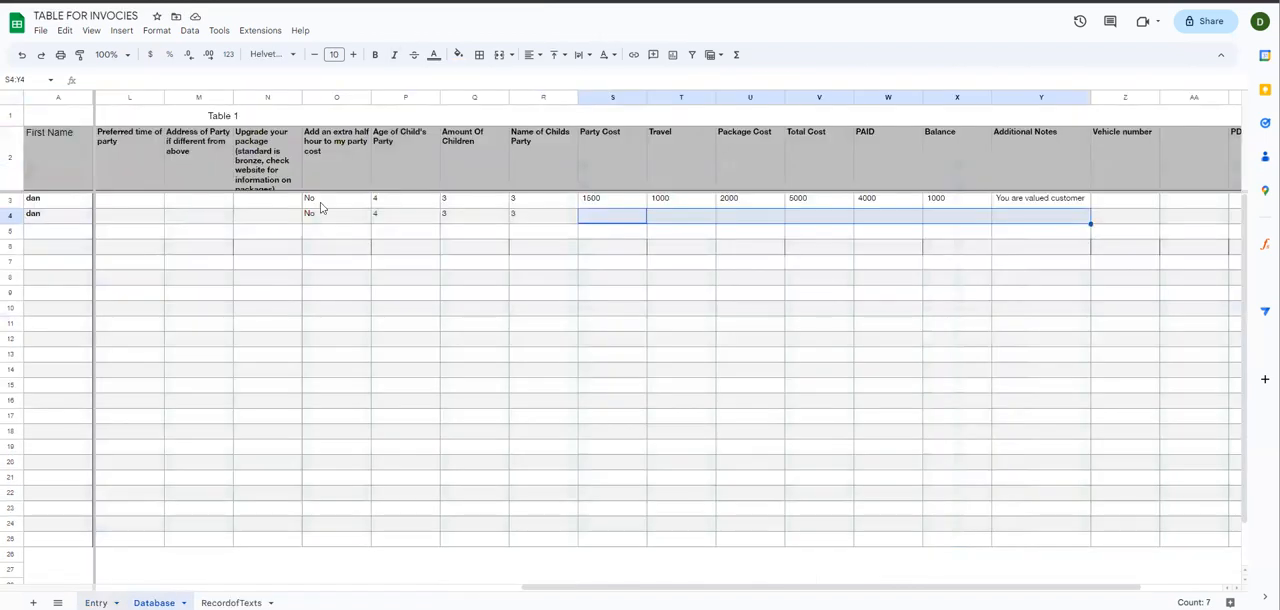
Step: Return to the Entry sheet and paste the copied booking data into C4 again
left_click(96, 602)
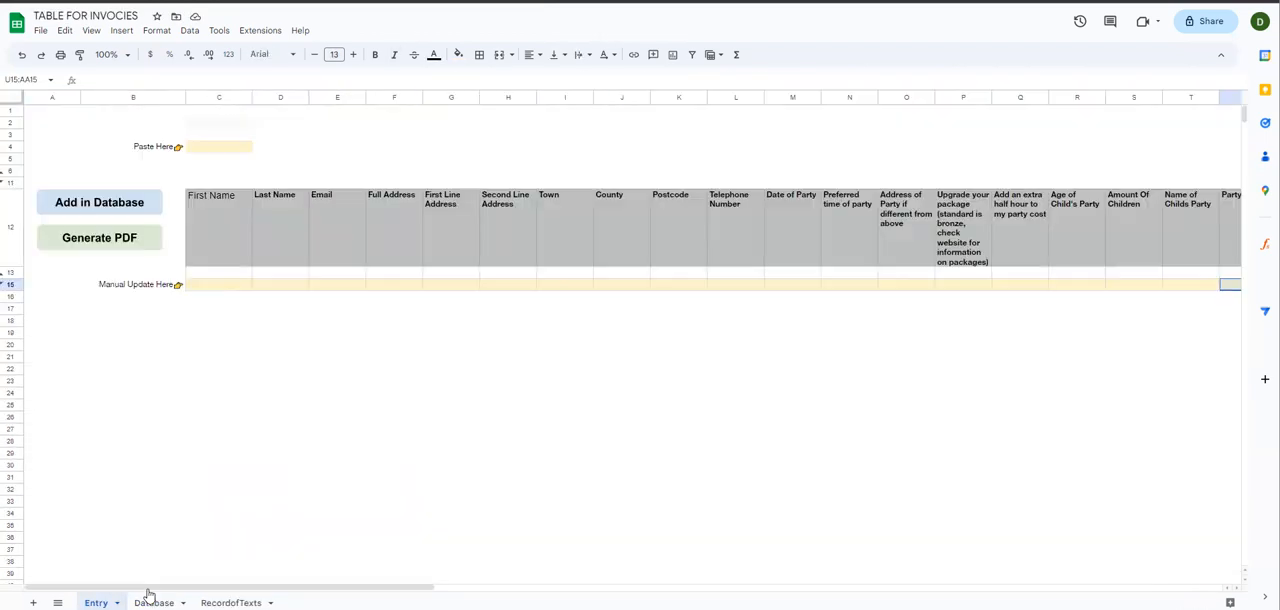
left_click(224, 151)
key("ctrl+v")
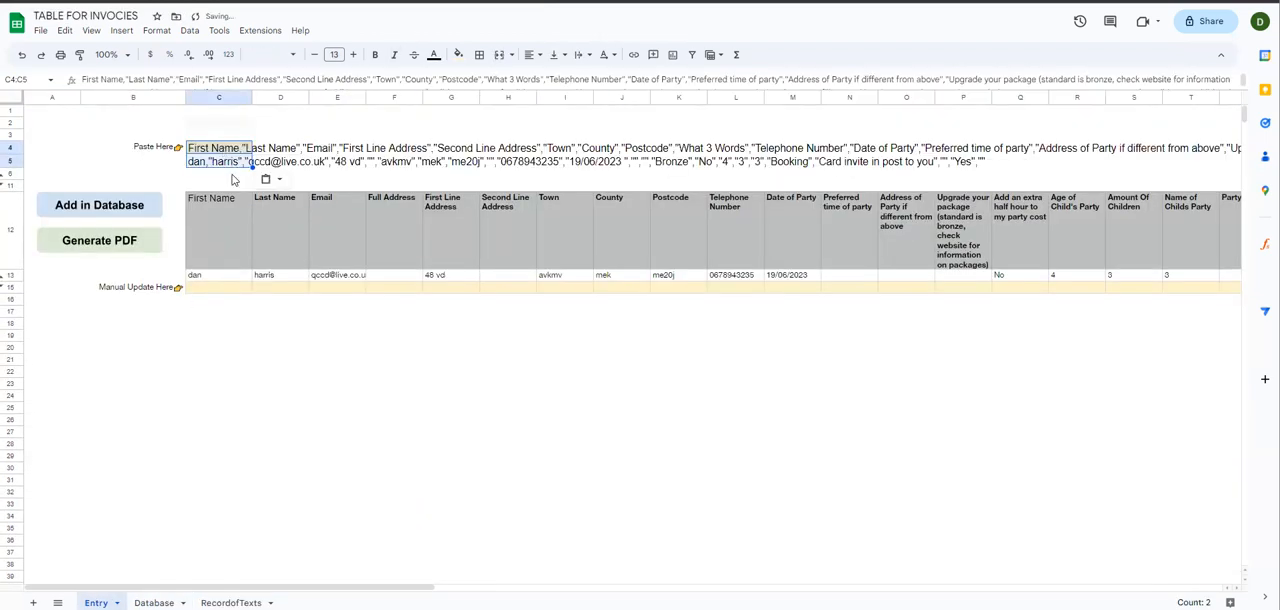
left_click(212, 166)
Step: Enter manual values in row 15: Travel 100, Package Cost 200, Total Cost 300, PAID 400 and Balance 500
left_click_drag(320, 594, 620, 594)
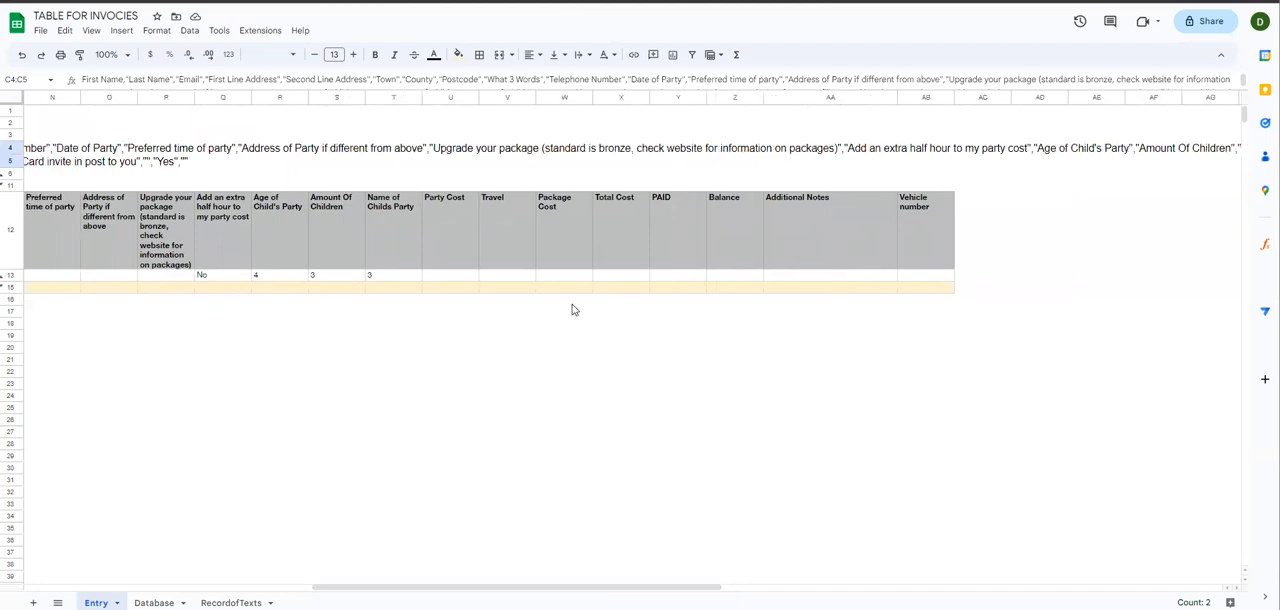
left_click(495, 292)
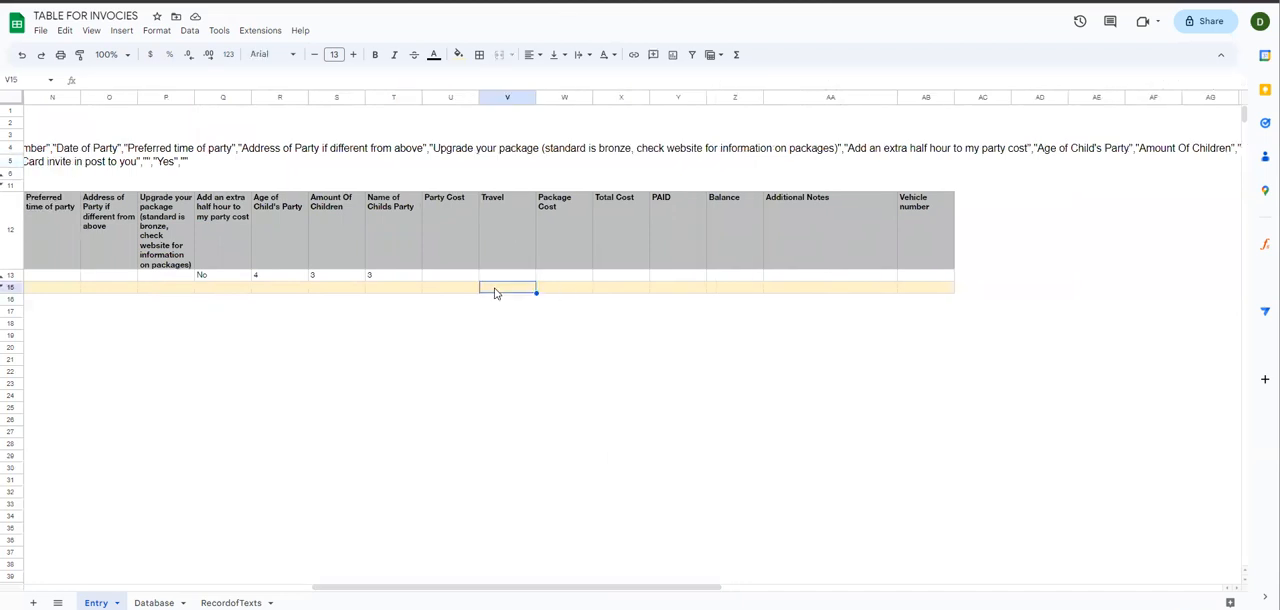
type("100")
key("Tab")
type("200")
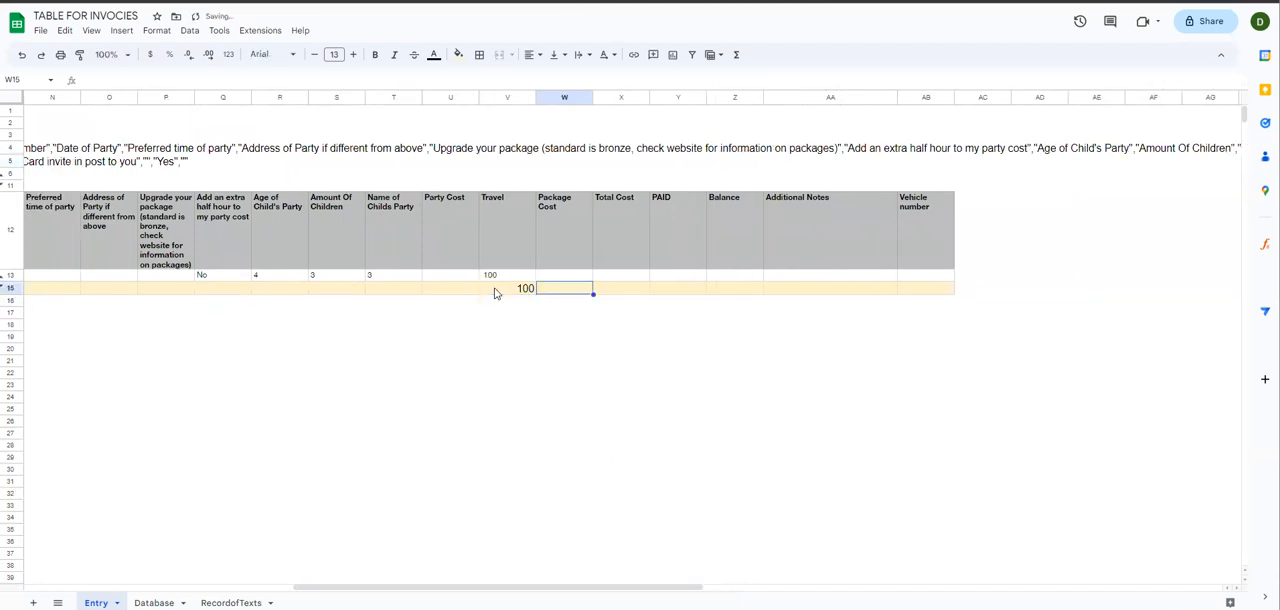
key("Tab")
type("3")
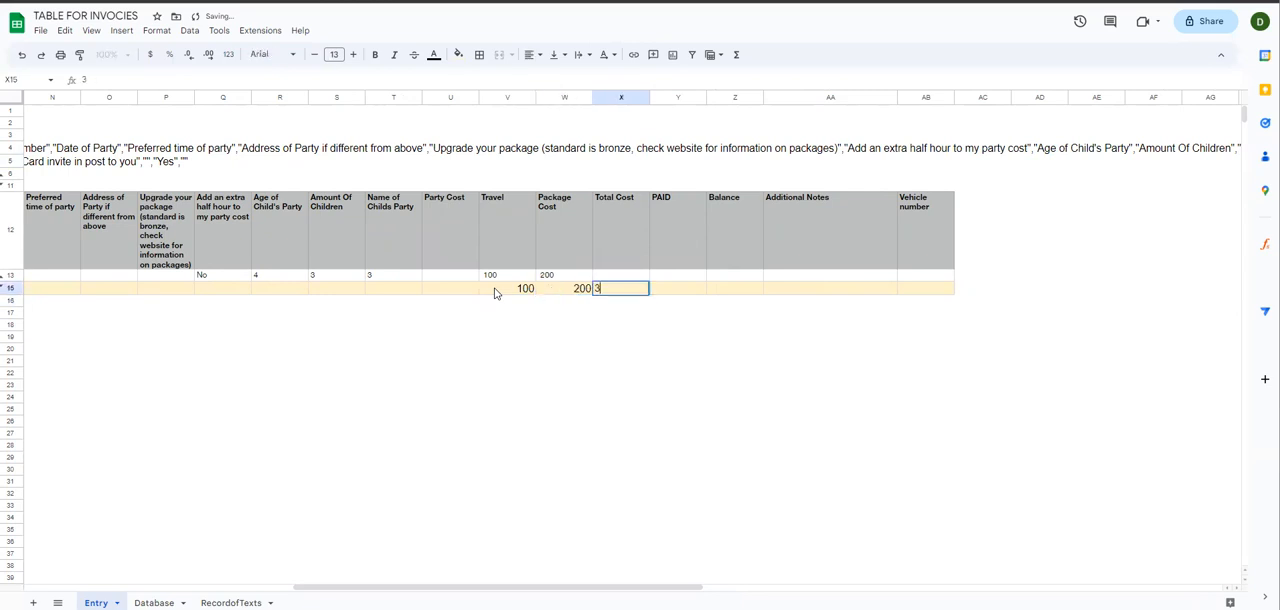
key("Tab")
type("400")
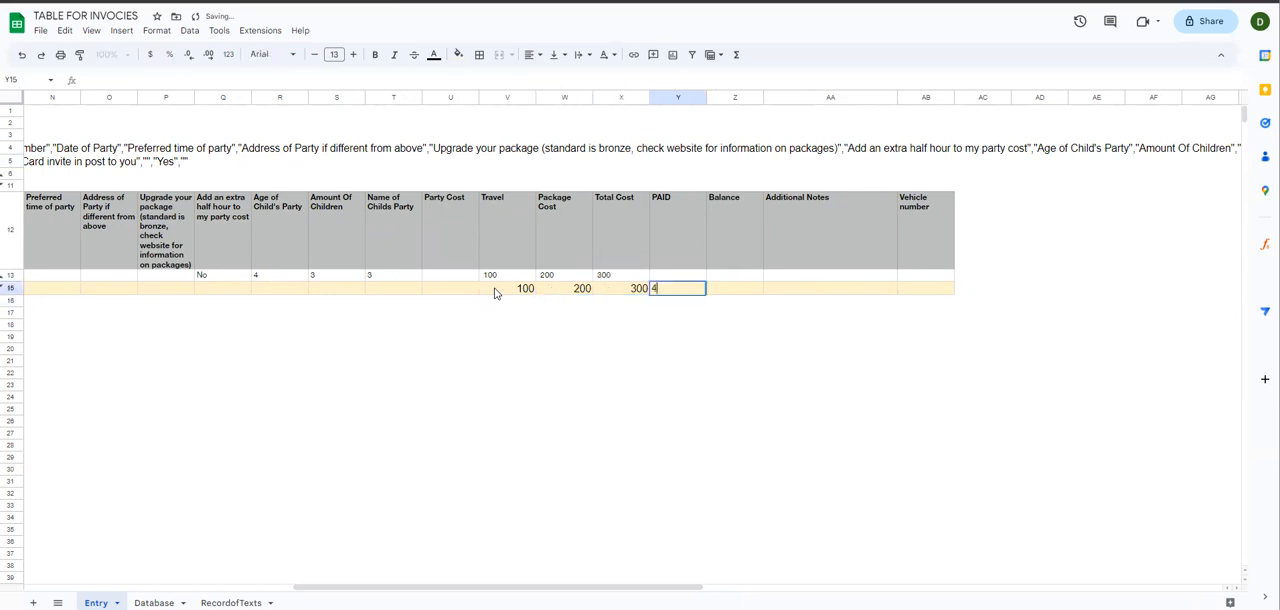
key("Tab")
type("500")
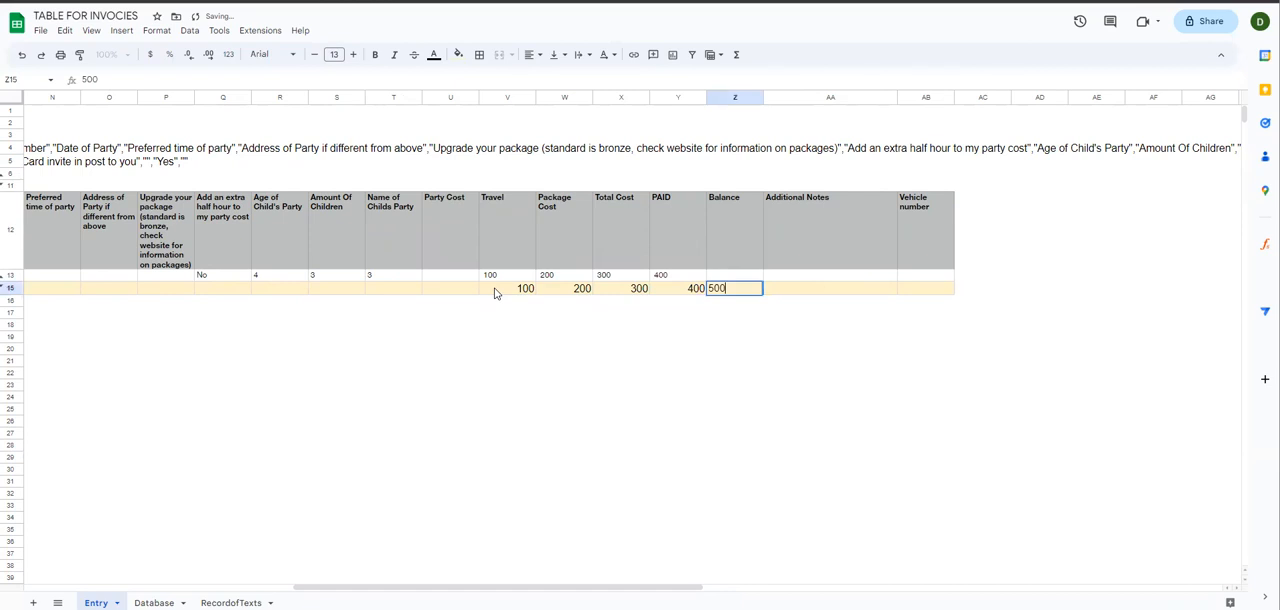
Step: Set the row 15 Additional Notes to "These are my new comments" and the Party Cost to 200
key("Tab")
type("These are my new comments")
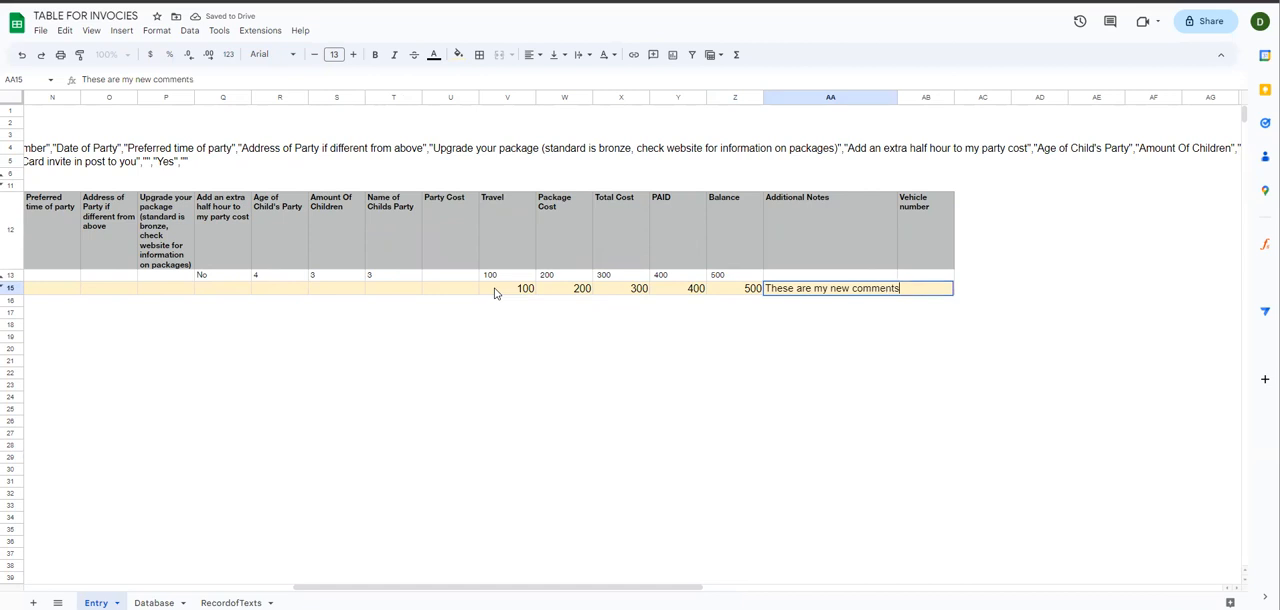
key("Return")
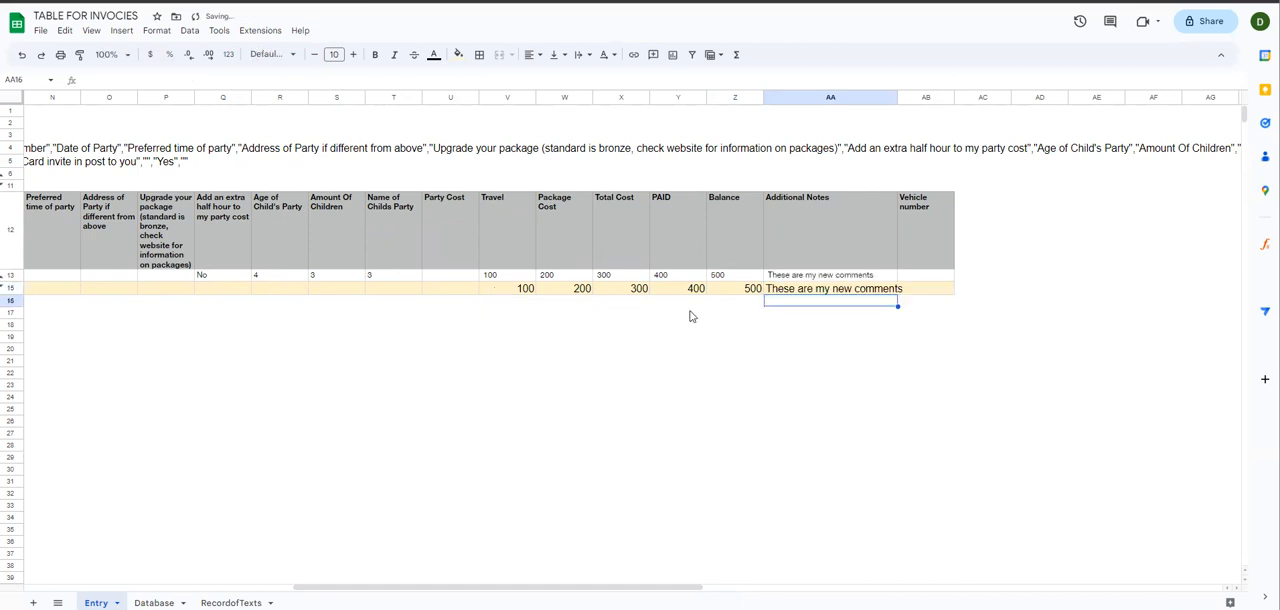
left_click(445, 289)
type("200")
left_click(447, 326)
Step: Try adding extra text to the First Line Address through manual update cell G15 and clear it again
left_click_drag(627, 588, 433, 588)
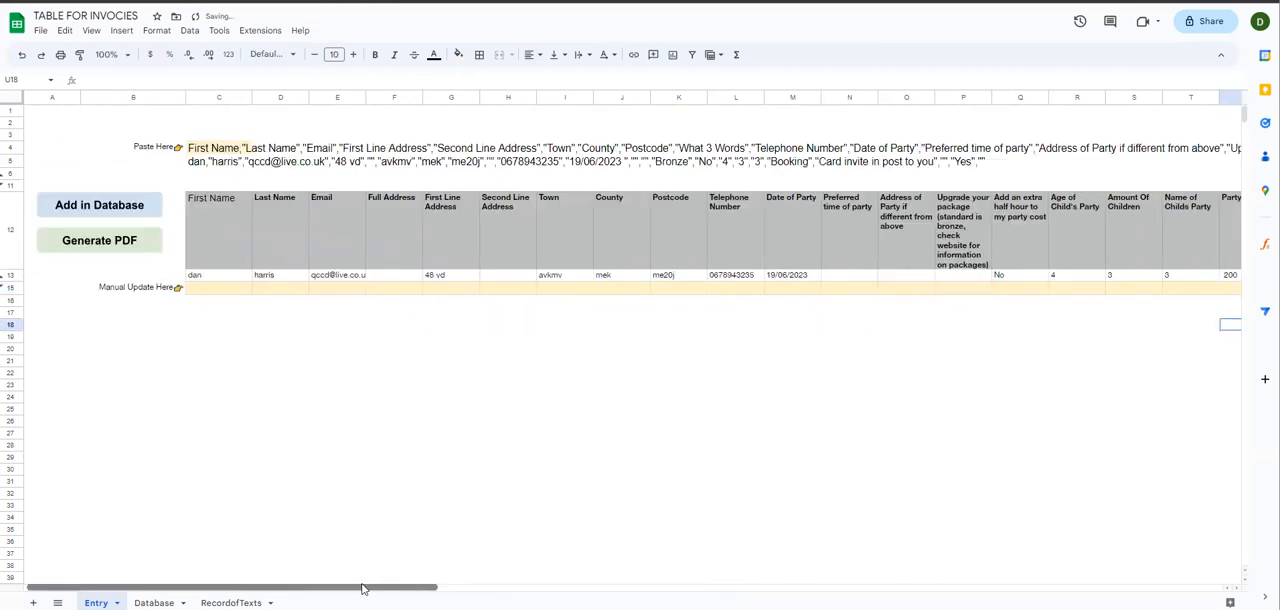
left_click(440, 292)
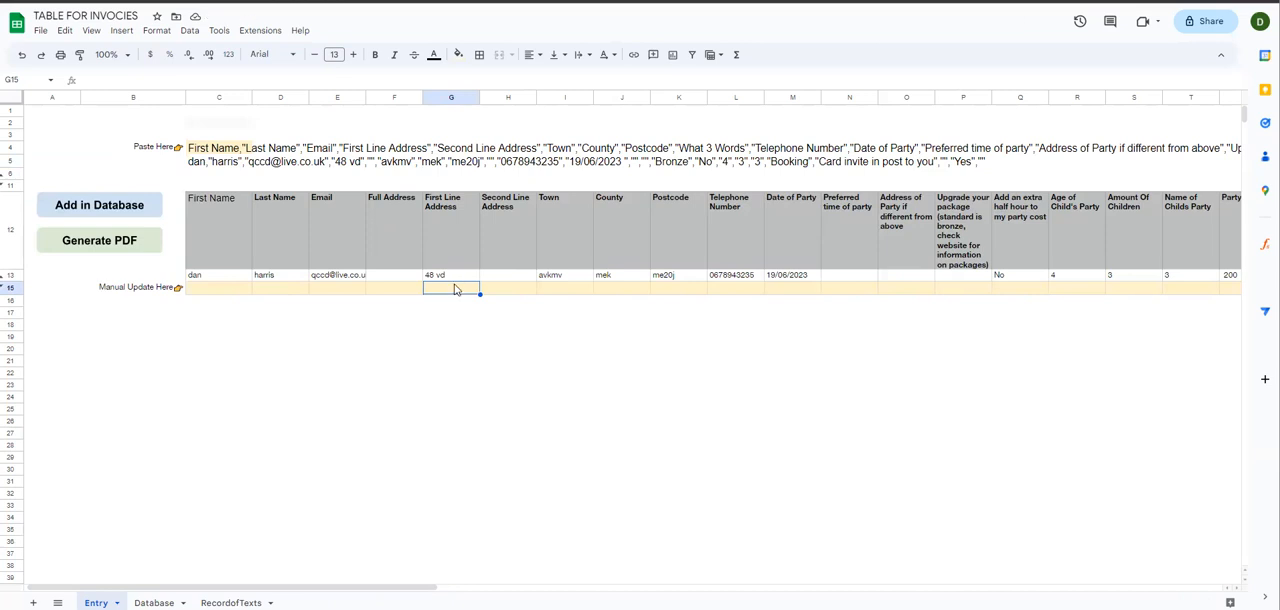
type("Added tex")
key("Return")
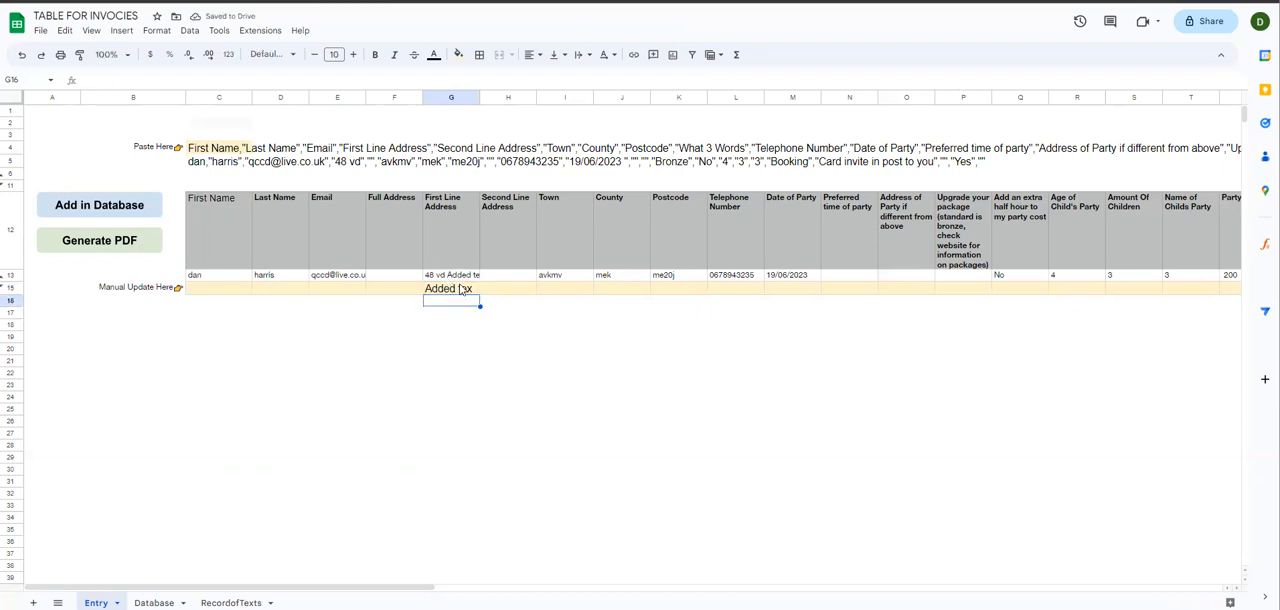
left_click(455, 289)
key("Delete")
Step: Add the booking with its manual costs to the database and compare its row 5 costs and notes with row 4 on the Database sheet
left_click_drag(411, 594, 715, 591)
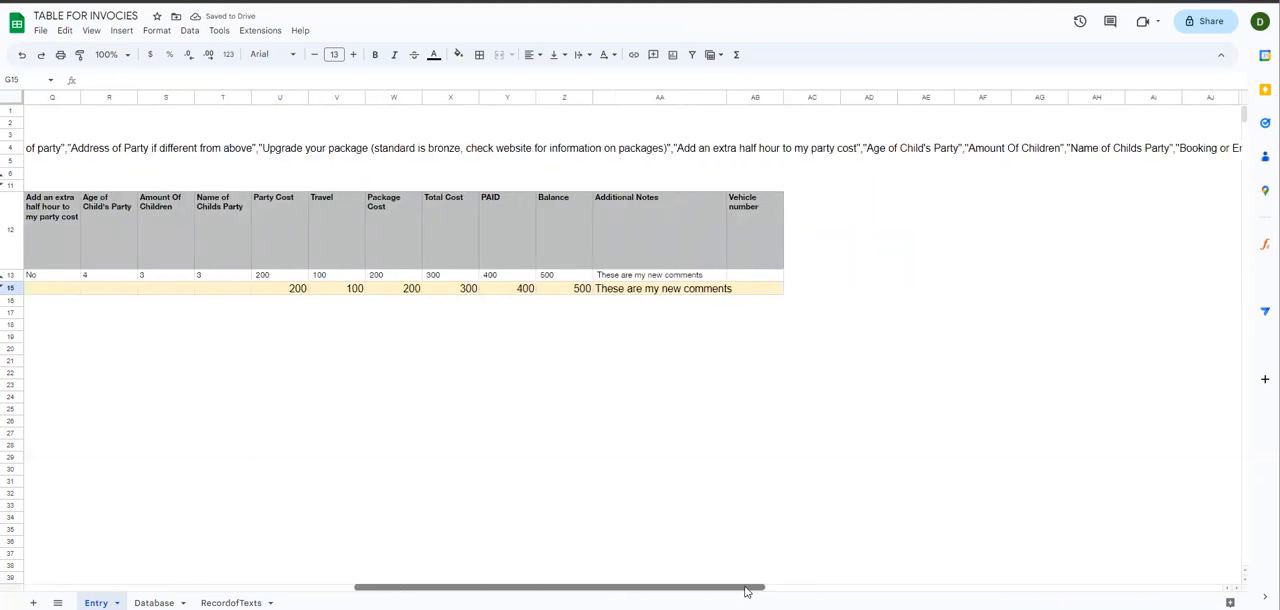
left_click_drag(618, 593, 205, 513)
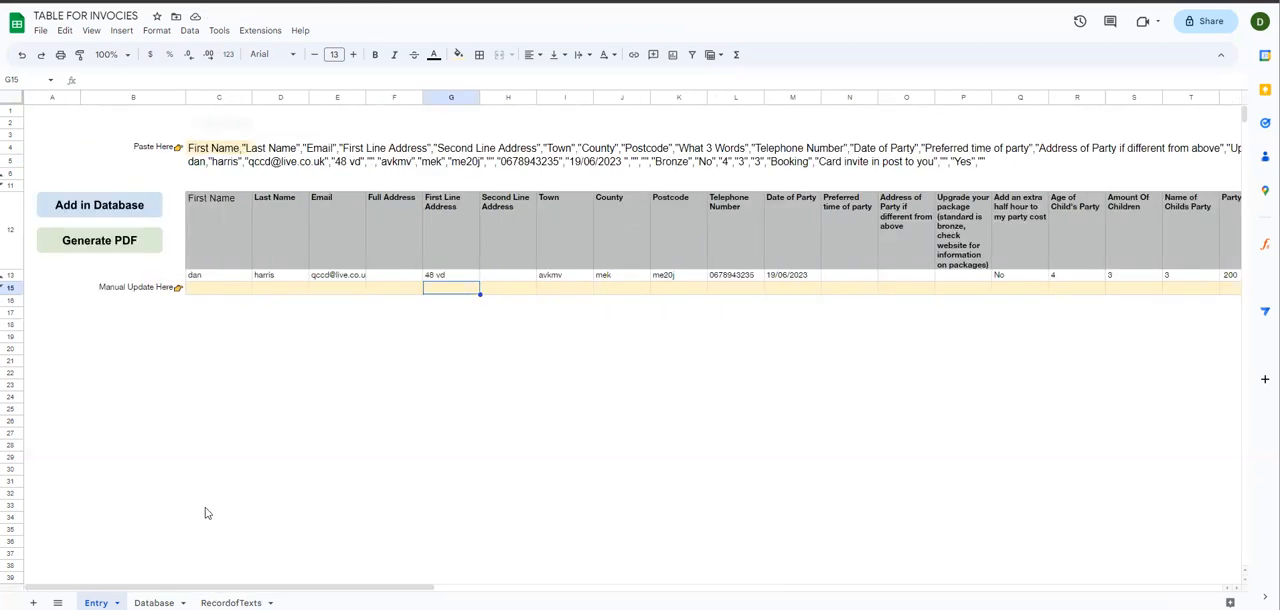
left_click(100, 204)
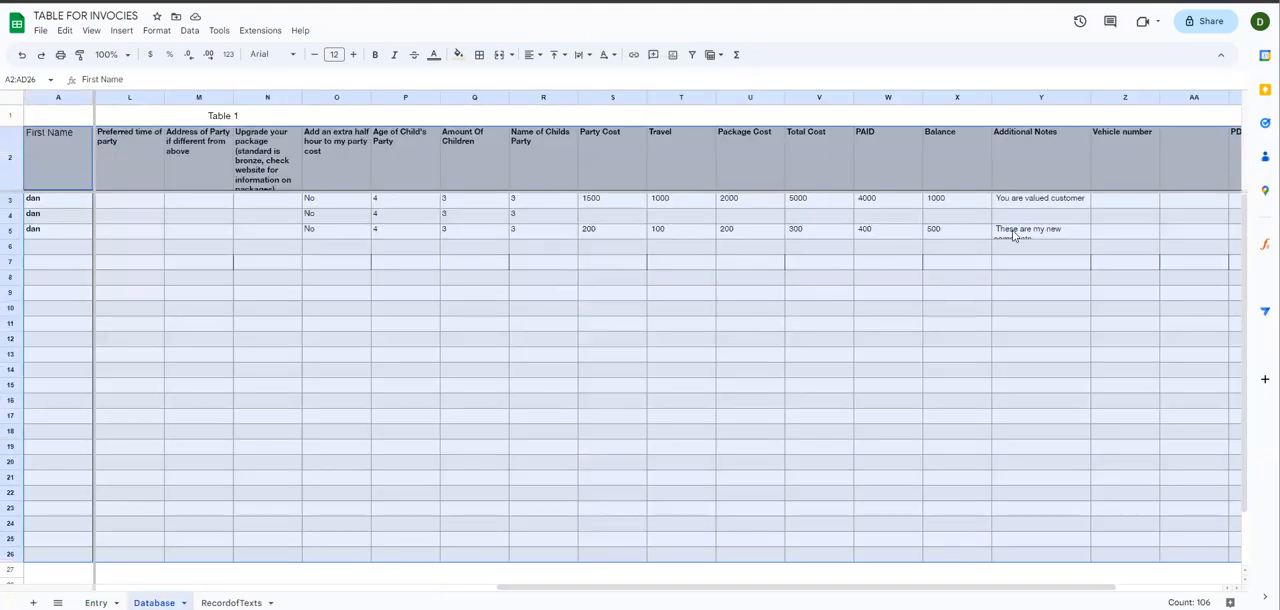
left_click(1022, 238)
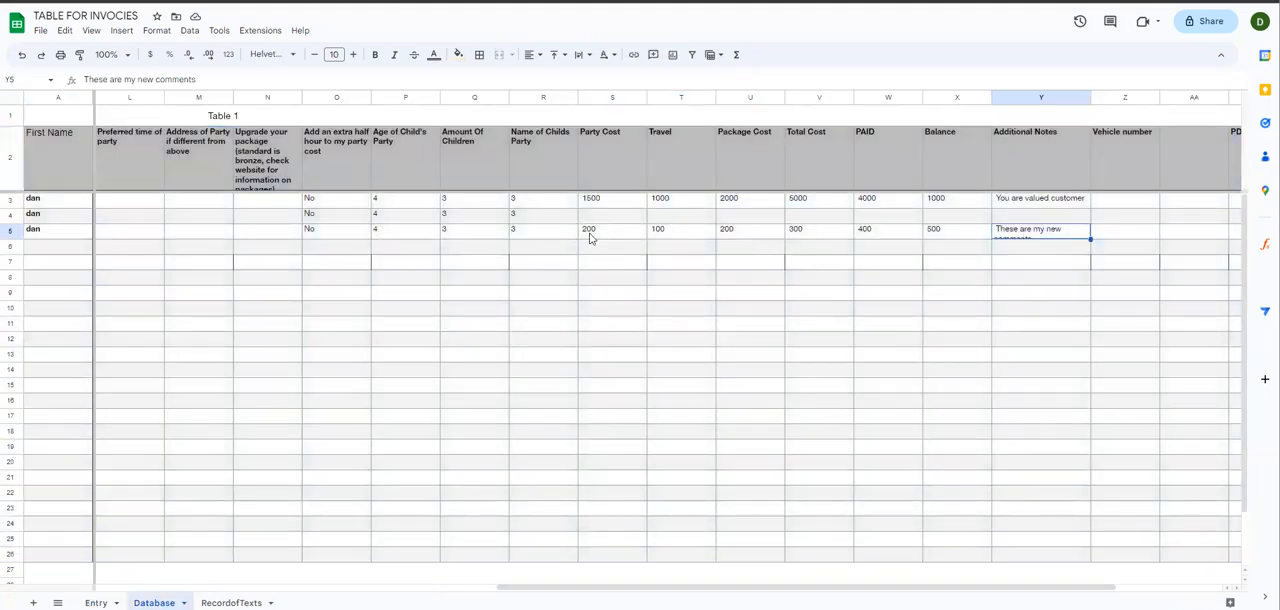
left_click_drag(605, 237, 1025, 238)
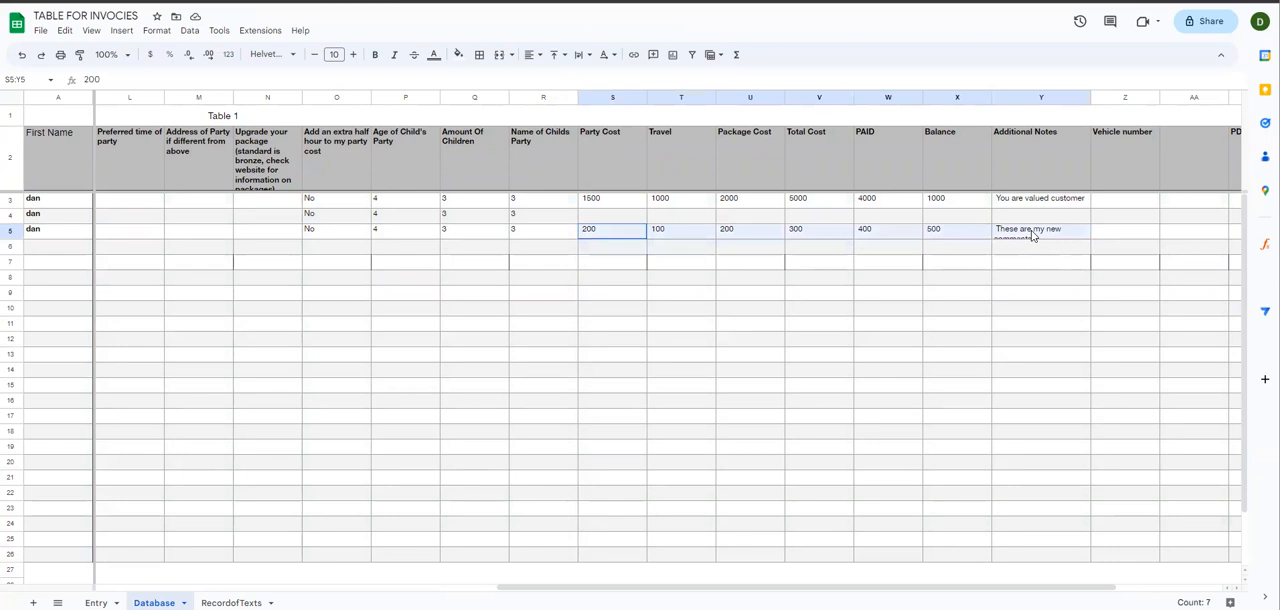
left_click(968, 278)
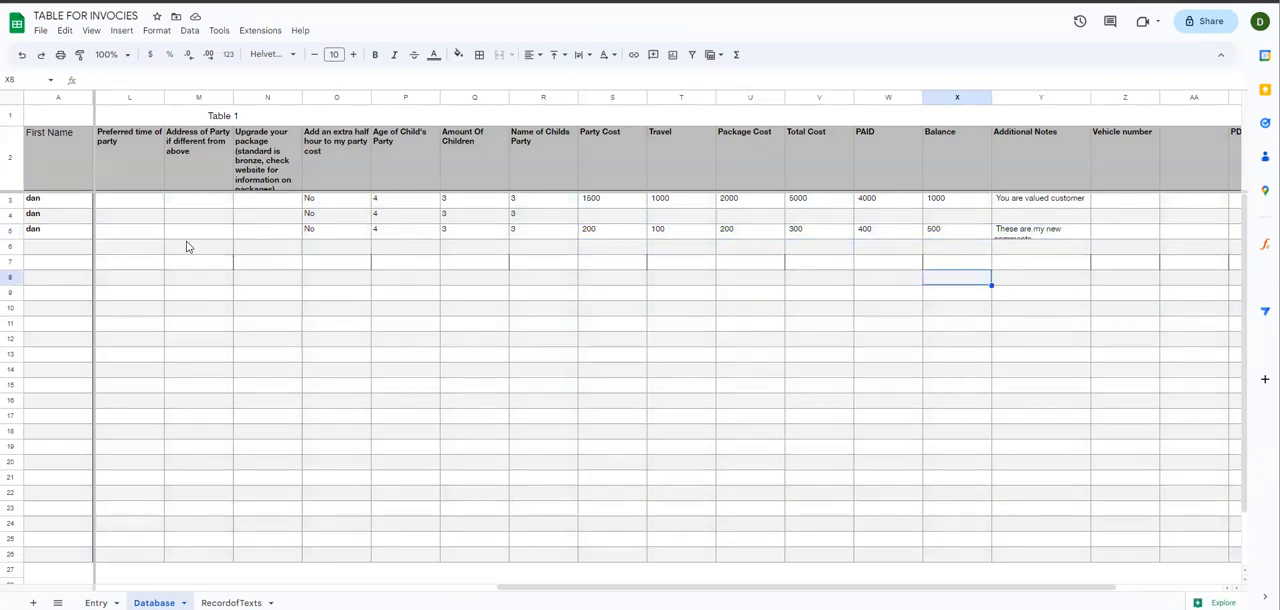
left_click_drag(623, 216, 911, 227)
left_click(620, 220)
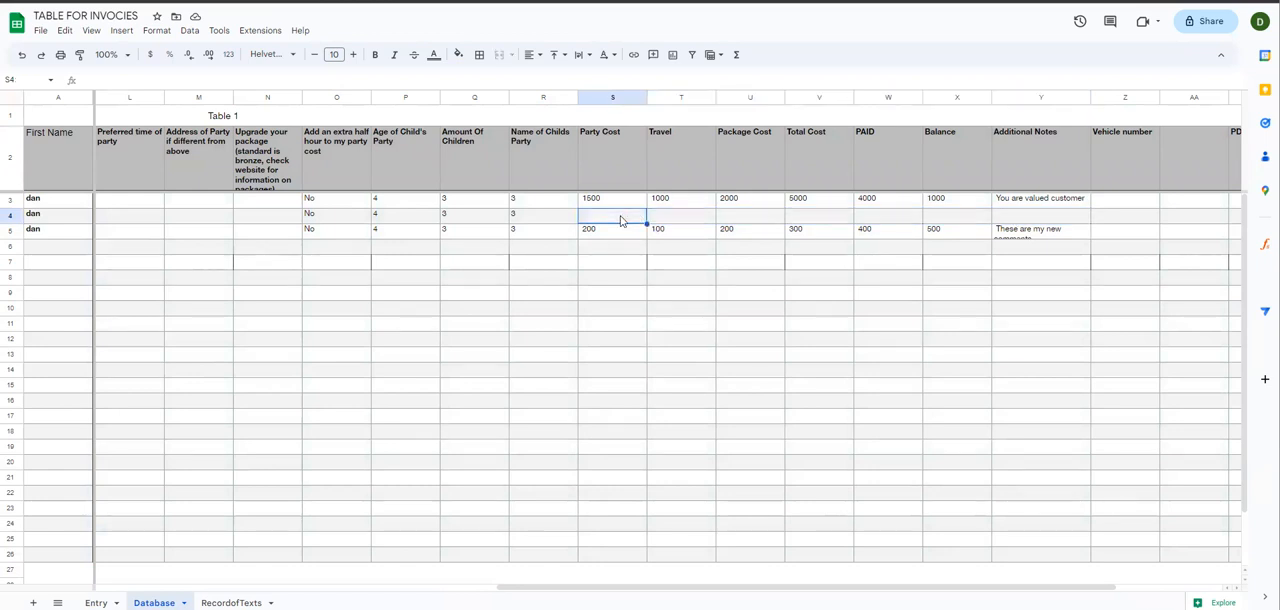
Step: Enter 200 as the Party Cost and 4 as the Travel value for the row 4 booking on the Database sheet
type("200")
key("Return")
key("Up")
key("Right")
type("4")
key("Return")
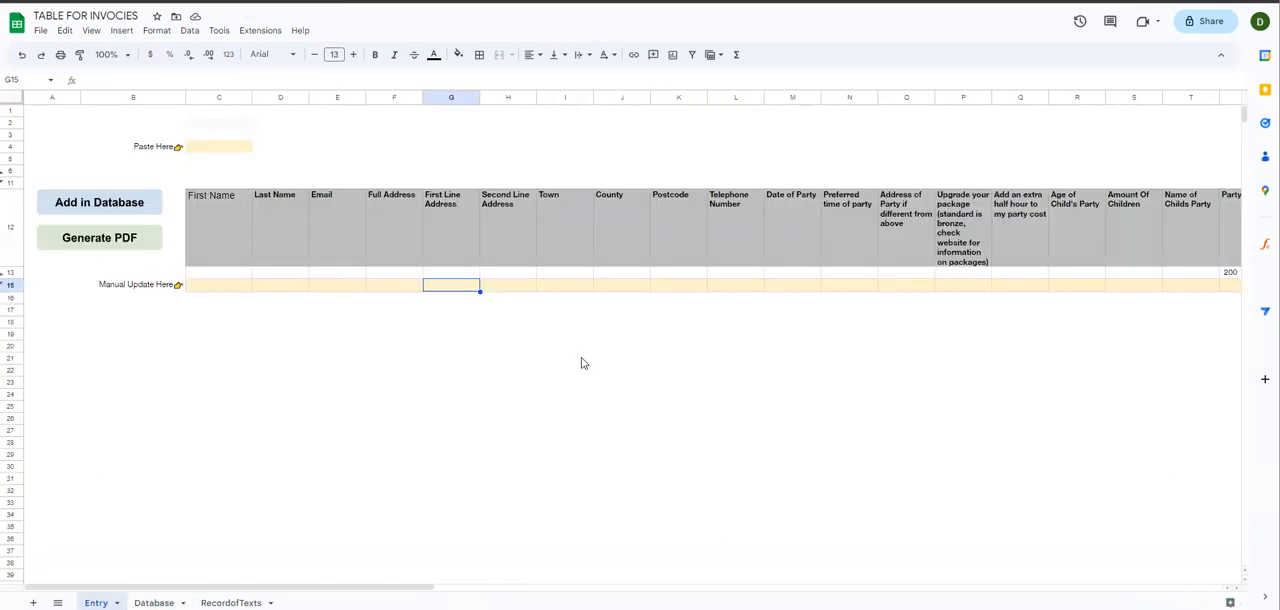
Step: Check the Database sheet's PDF URL and PDF Name columns, and generate the invoice PDFs from the Entry sheet
left_click(192, 595)
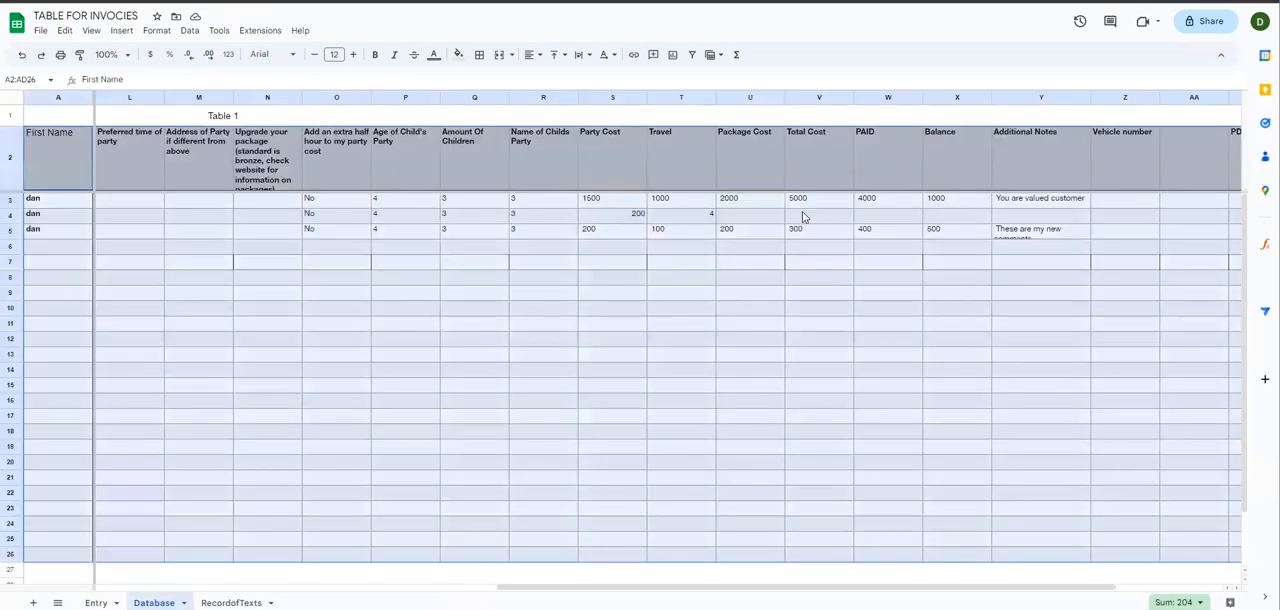
left_click_drag(771, 594, 1000, 591)
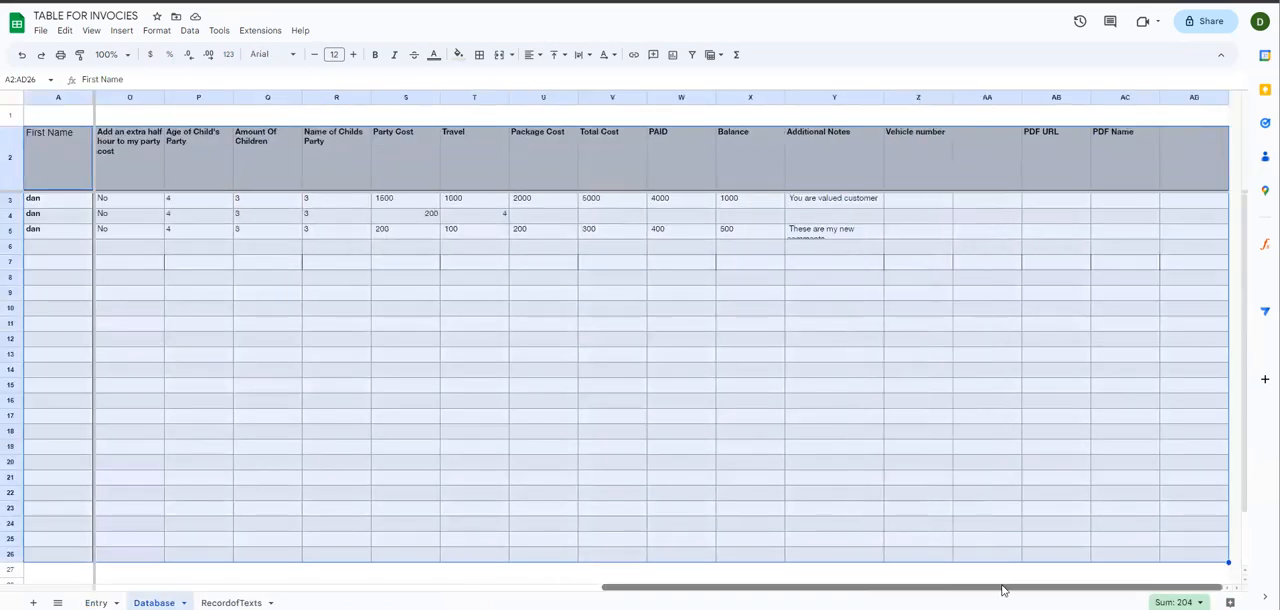
left_click(994, 340)
left_click(96, 602)
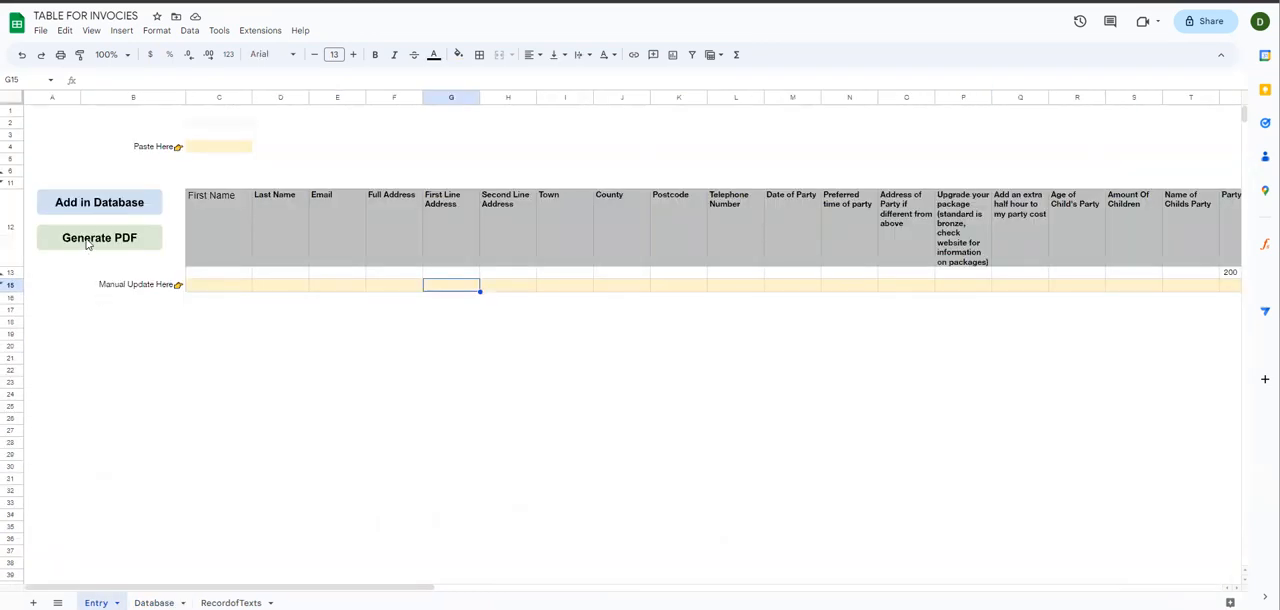
left_click(204, 149)
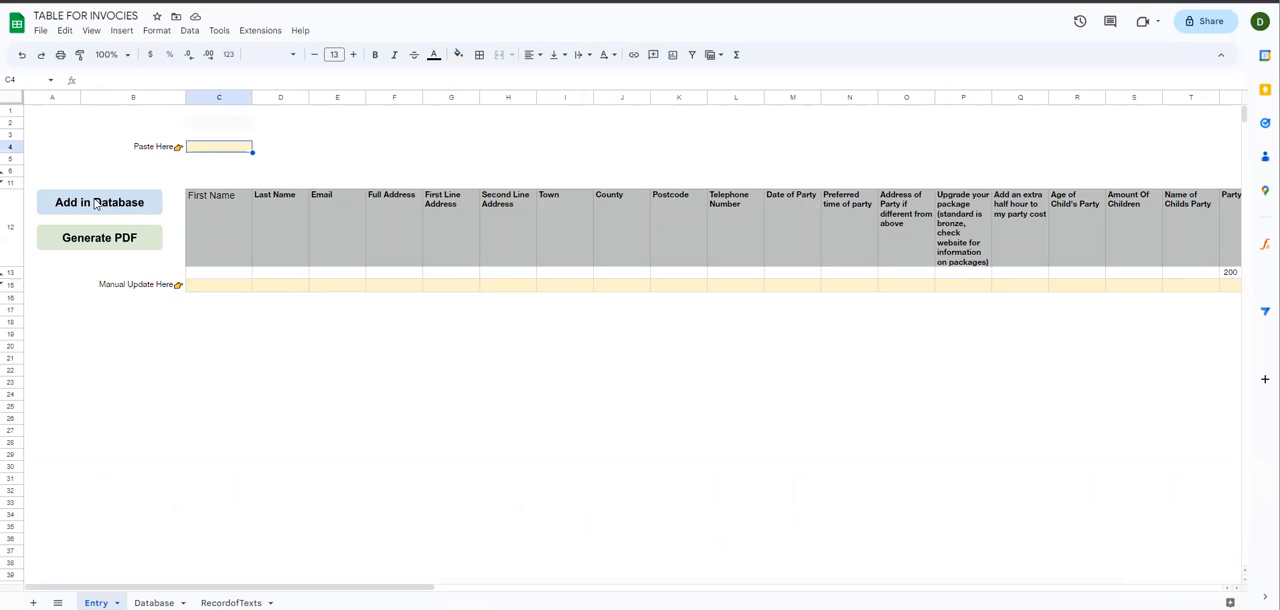
left_click(93, 246)
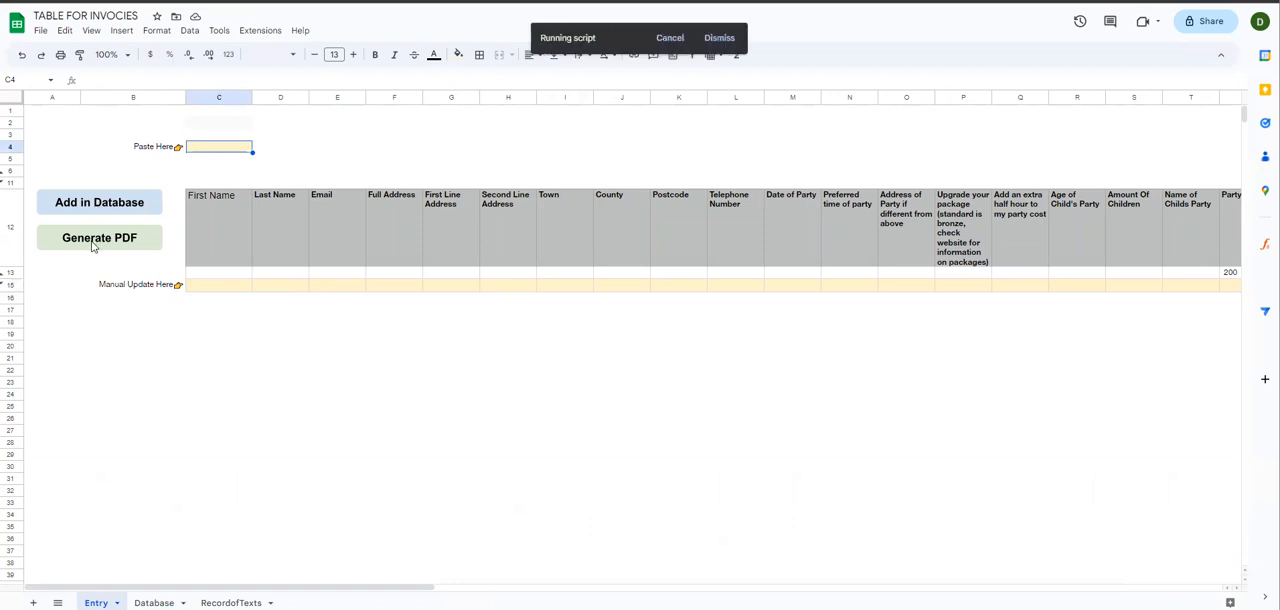
Step: Examine the PDF URL and PDF Name cells of the Database bookings and the generated files in the Google Drive PDFs folder
left_click(155, 602)
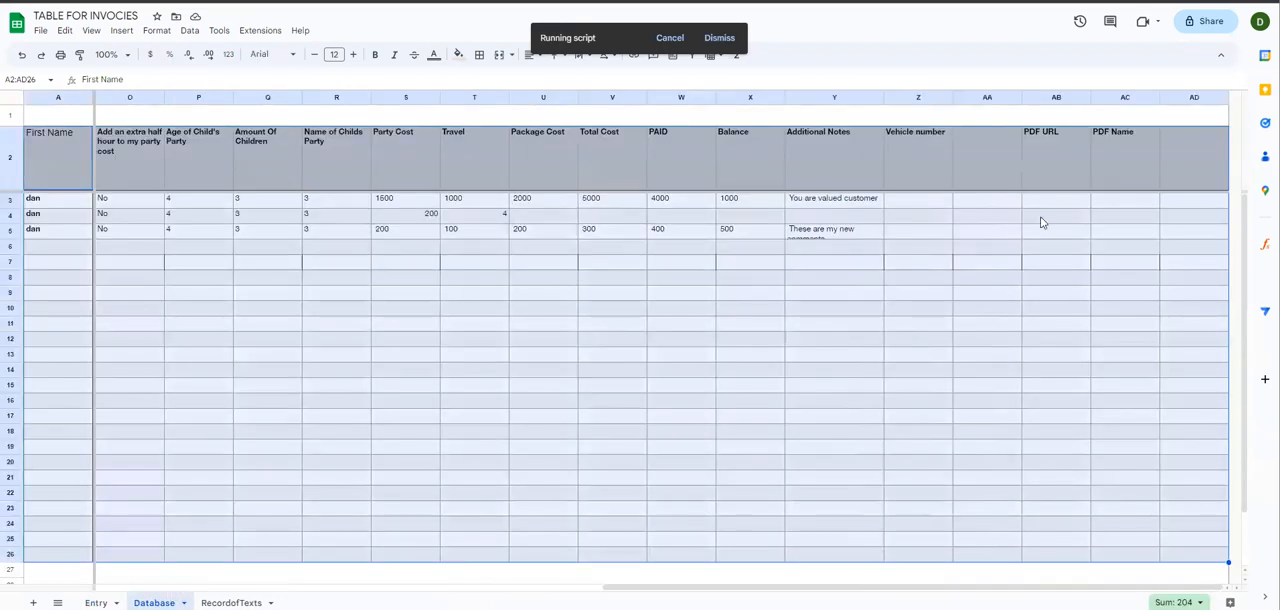
left_click_drag(1052, 200, 1051, 248)
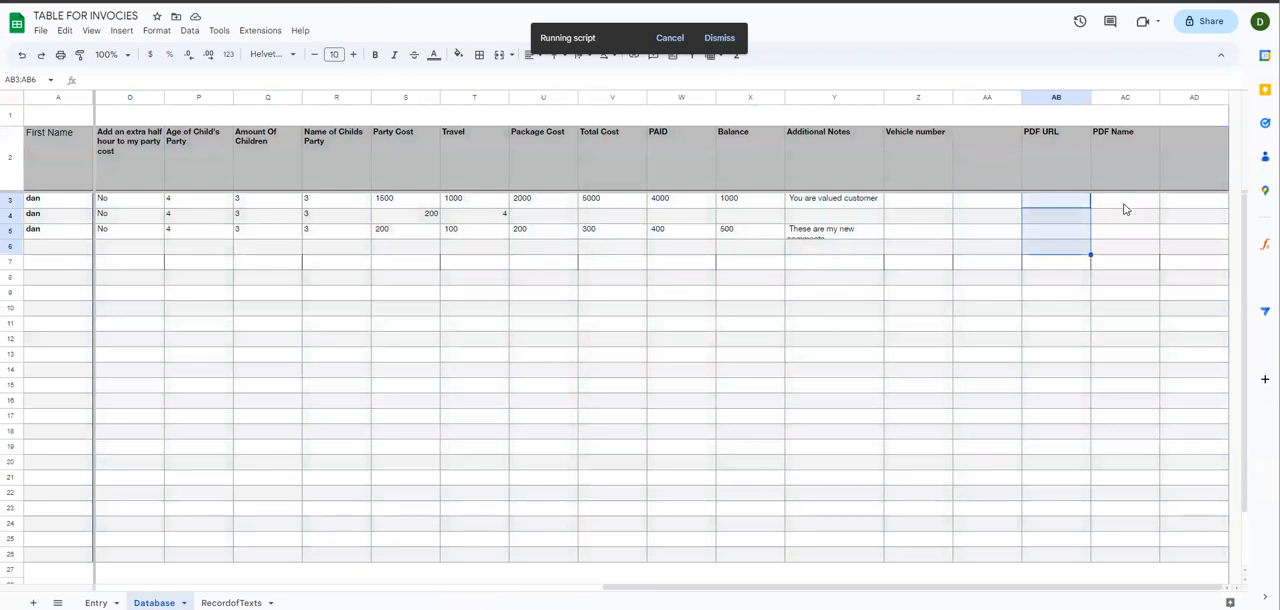
left_click_drag(1120, 205, 1125, 258)
left_click(1035, 340)
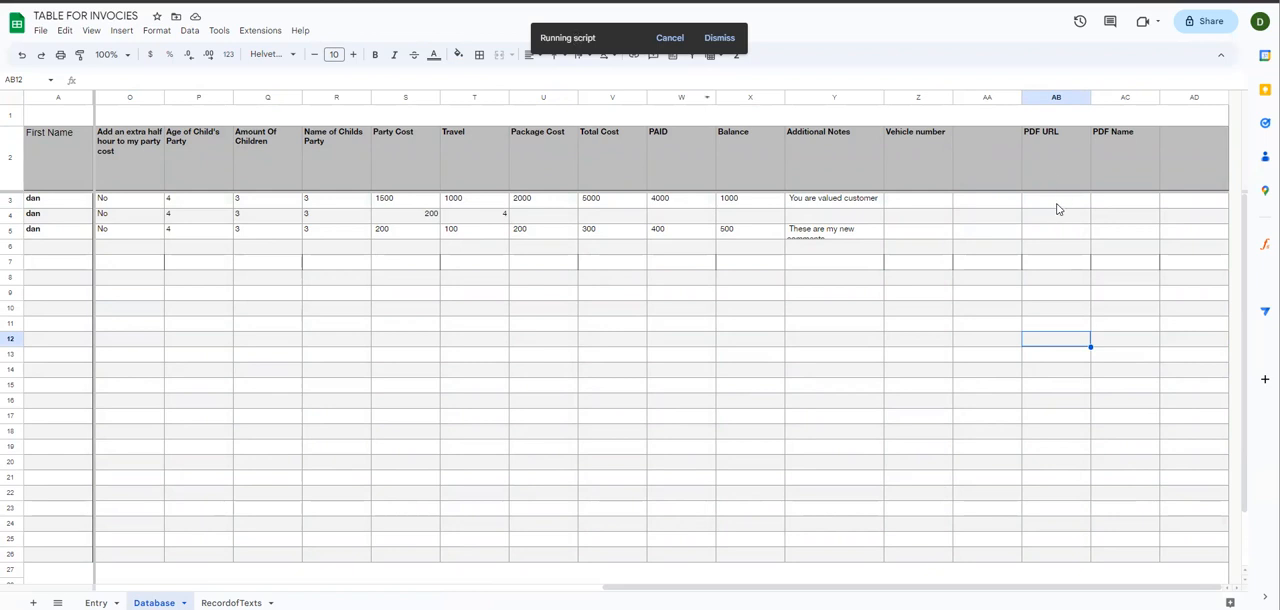
left_click_drag(1053, 205, 1053, 246)
left_click(968, 295)
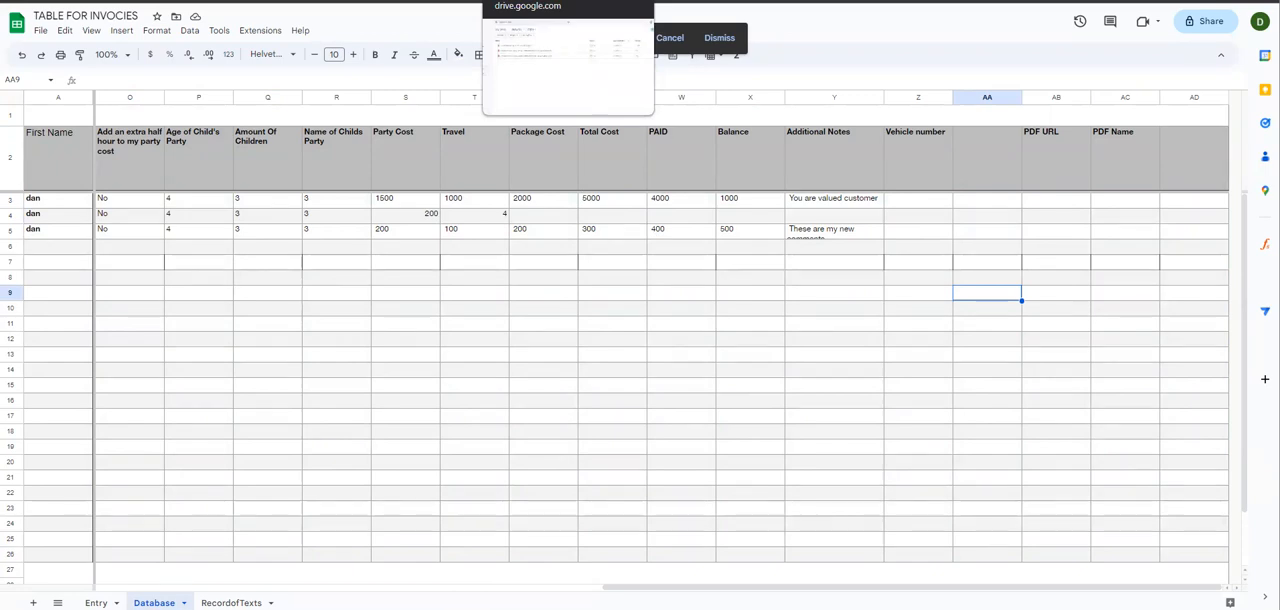
left_click(520, 1)
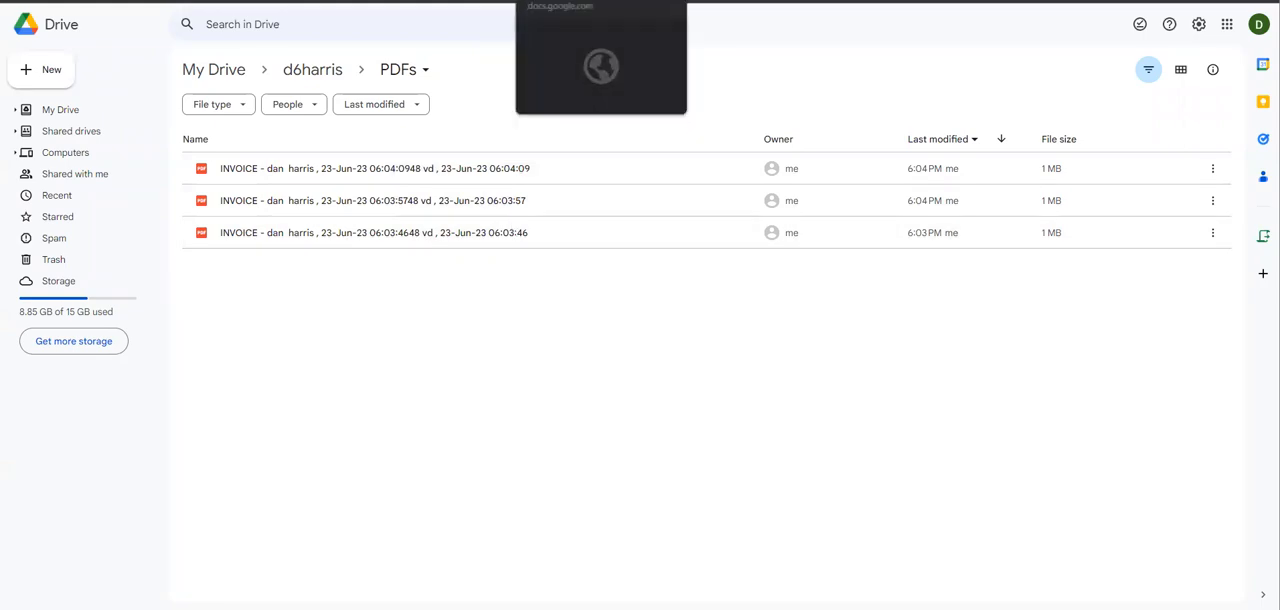
left_click(548, 1)
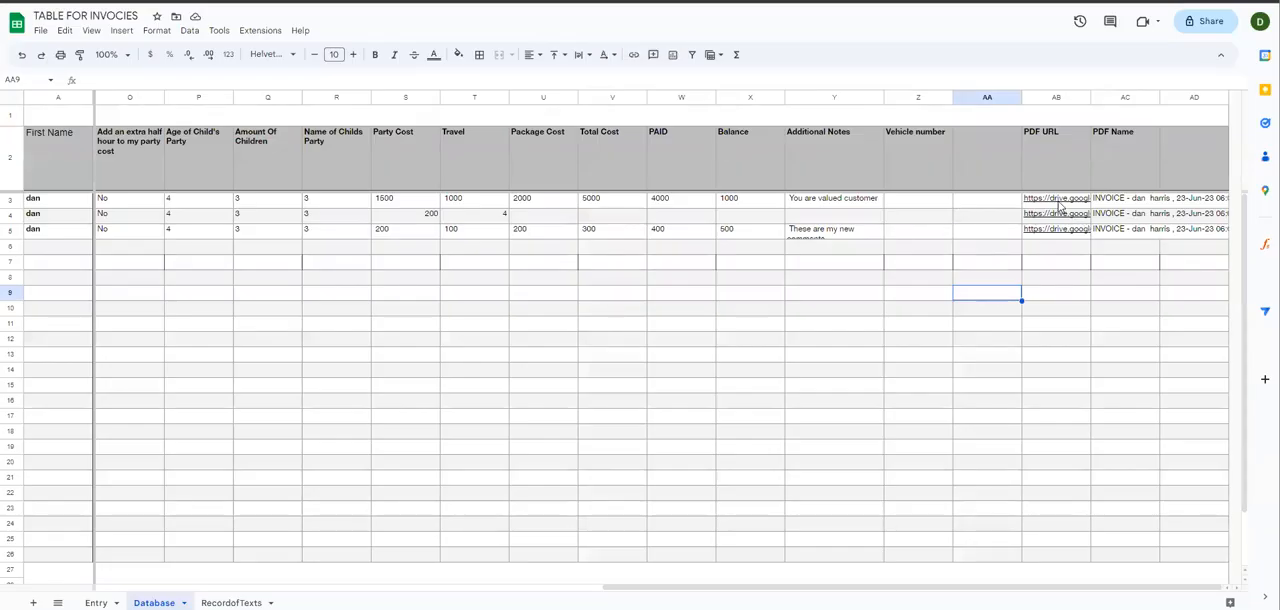
Step: Open the row 3 booking's invoice PDF from its PDF URL and review its customer details, costs and special notes
left_click(1058, 201)
left_click(1075, 224)
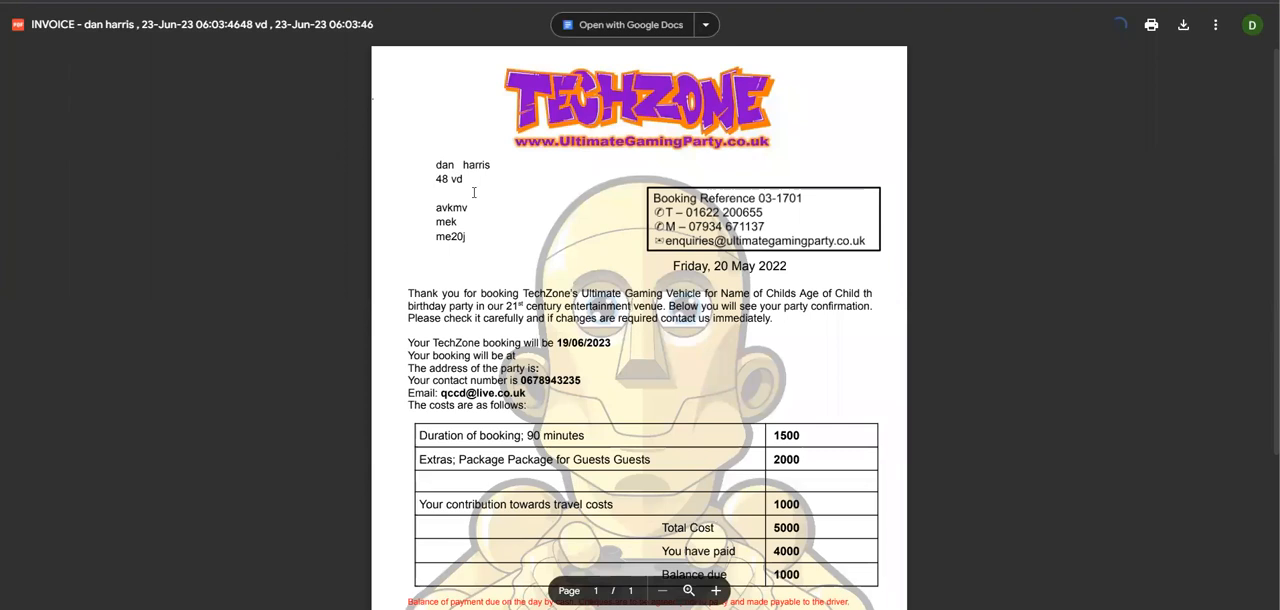
scroll(590, 306, "down", 3)
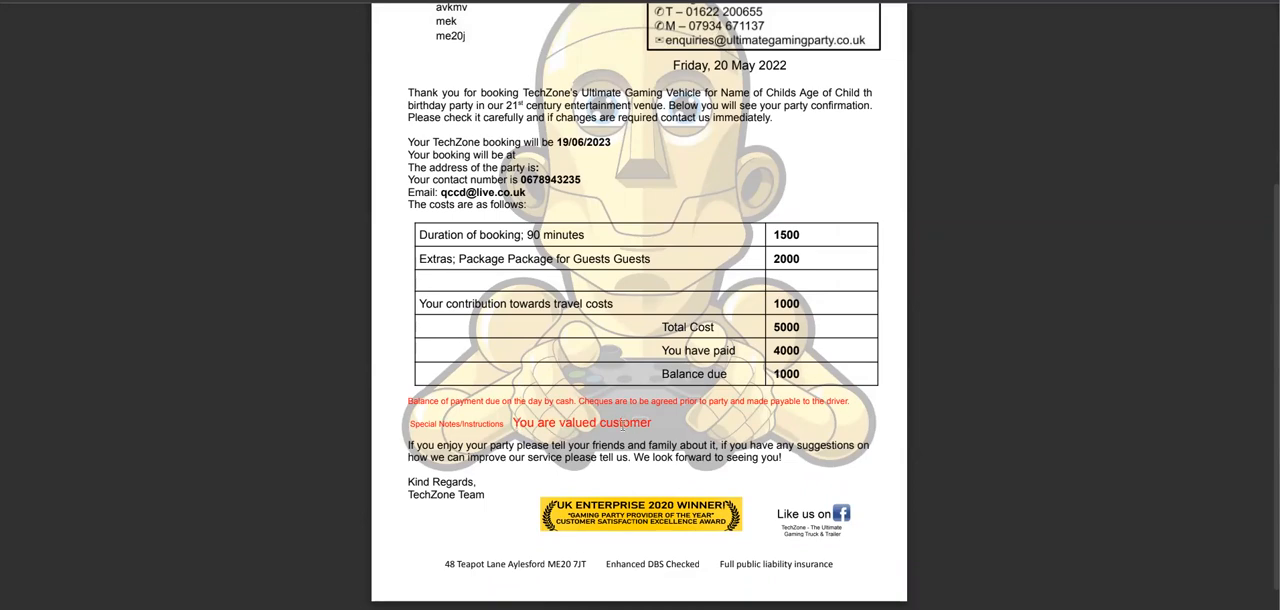
scroll(1067, 157, "up", 3)
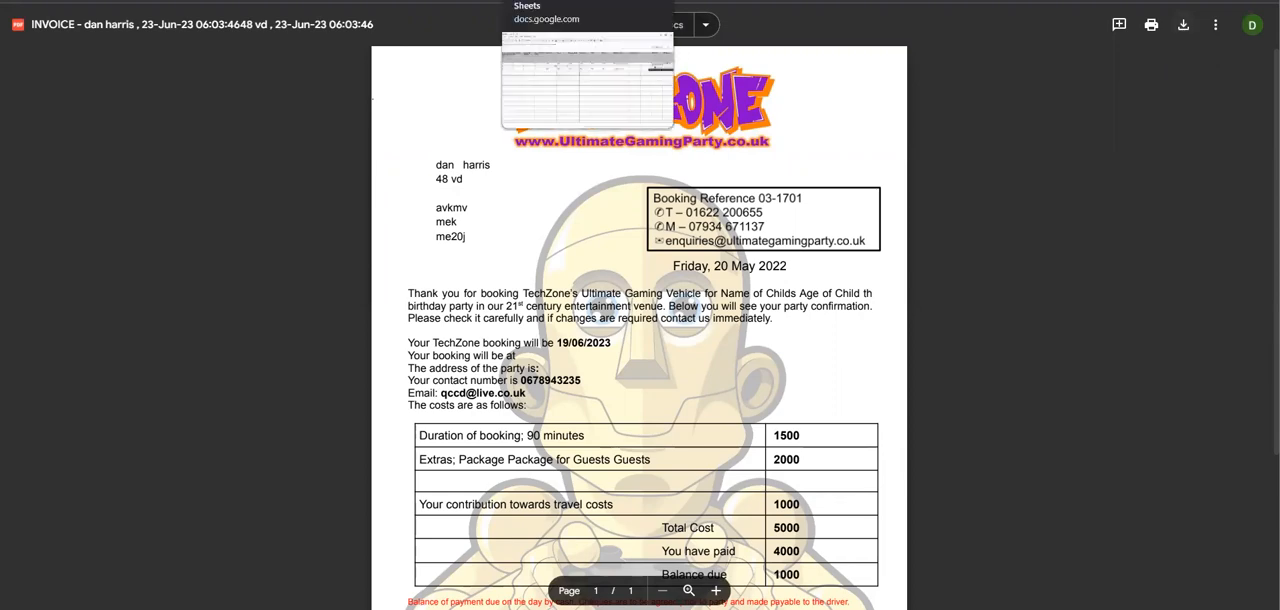
Step: Open the row 4 and row 5 invoice PDFs from the Database sheet and review their costs and special notes
left_click(587, 0)
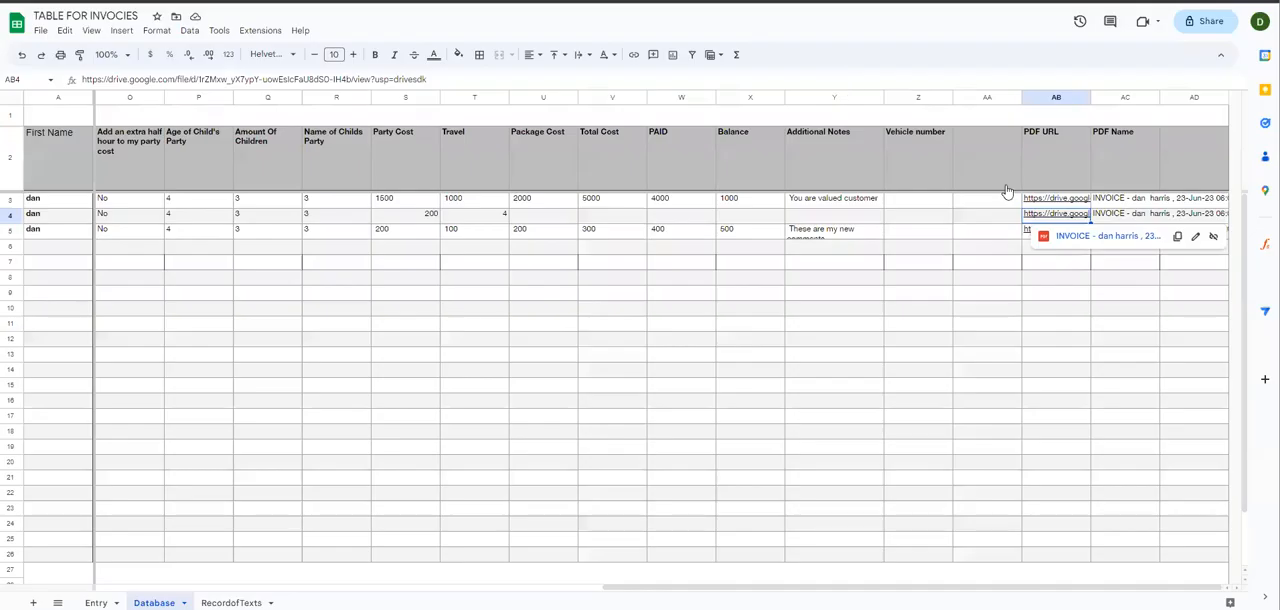
left_click(1030, 233)
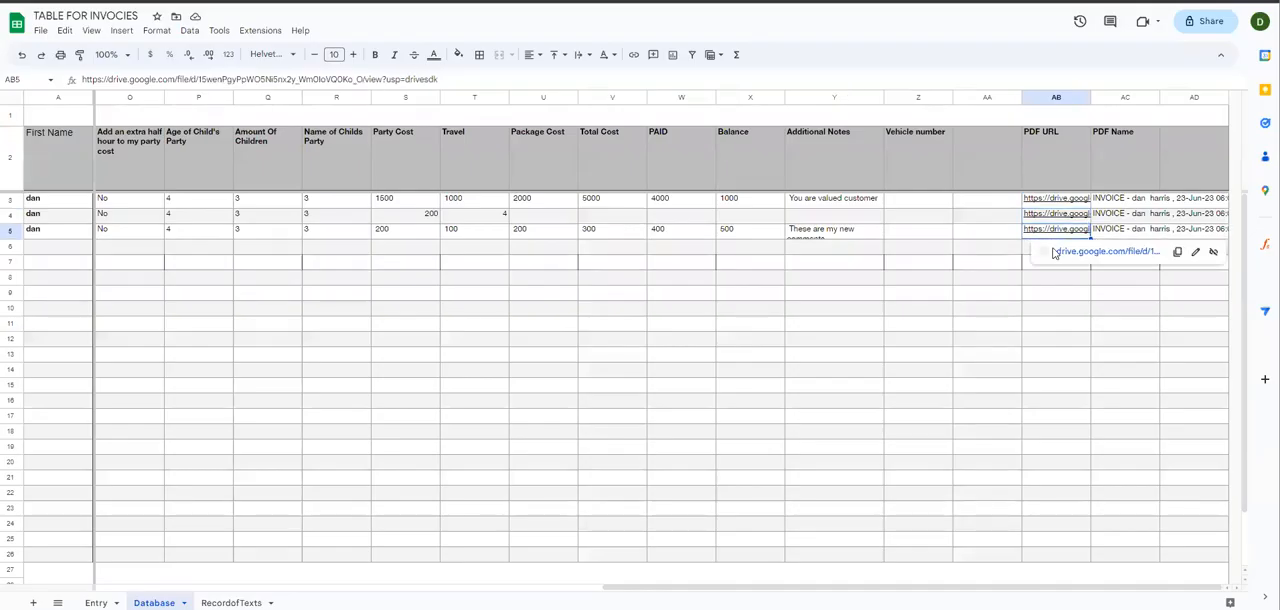
left_click(1072, 252)
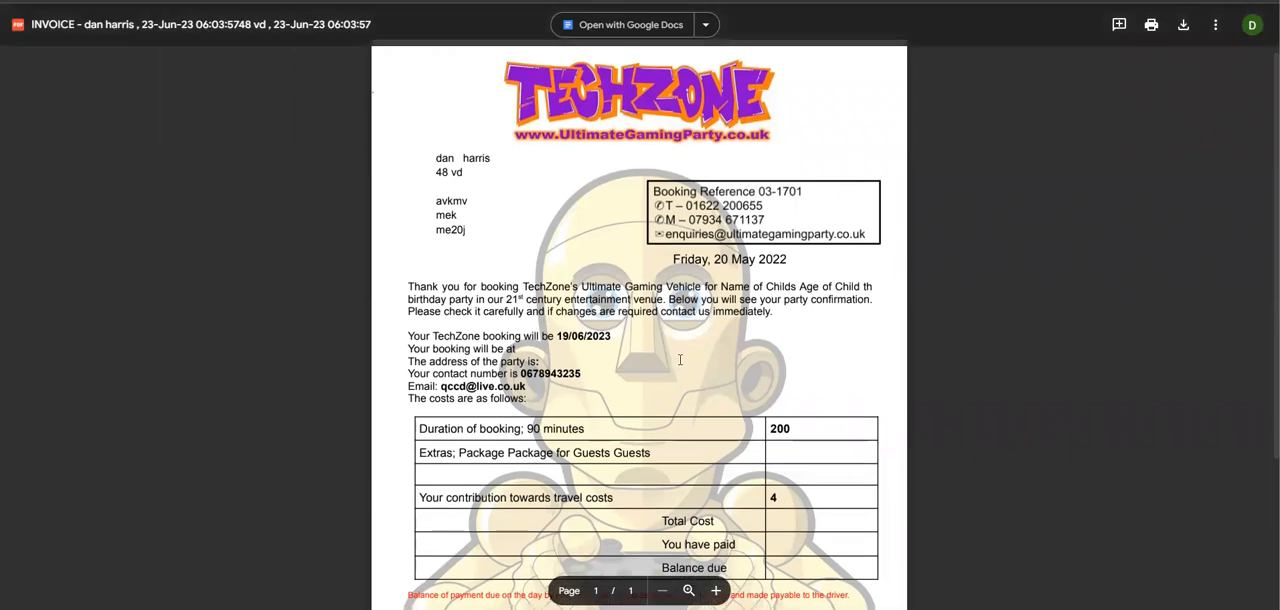
scroll(744, 299, "down", 3)
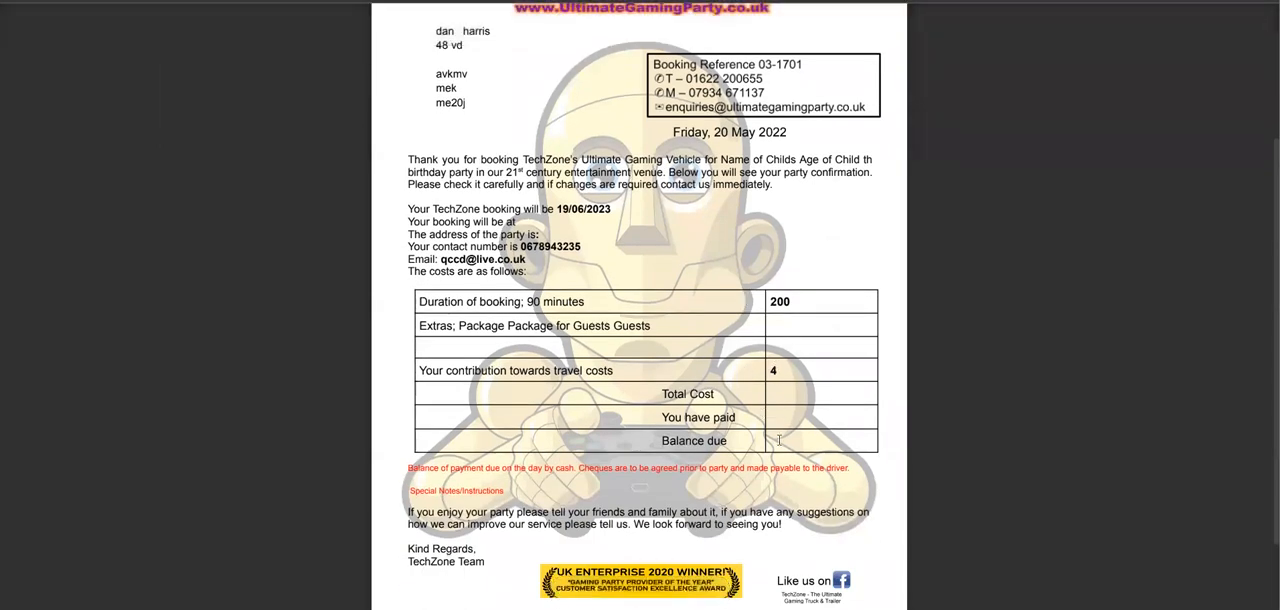
scroll(707, 449, "down", 2)
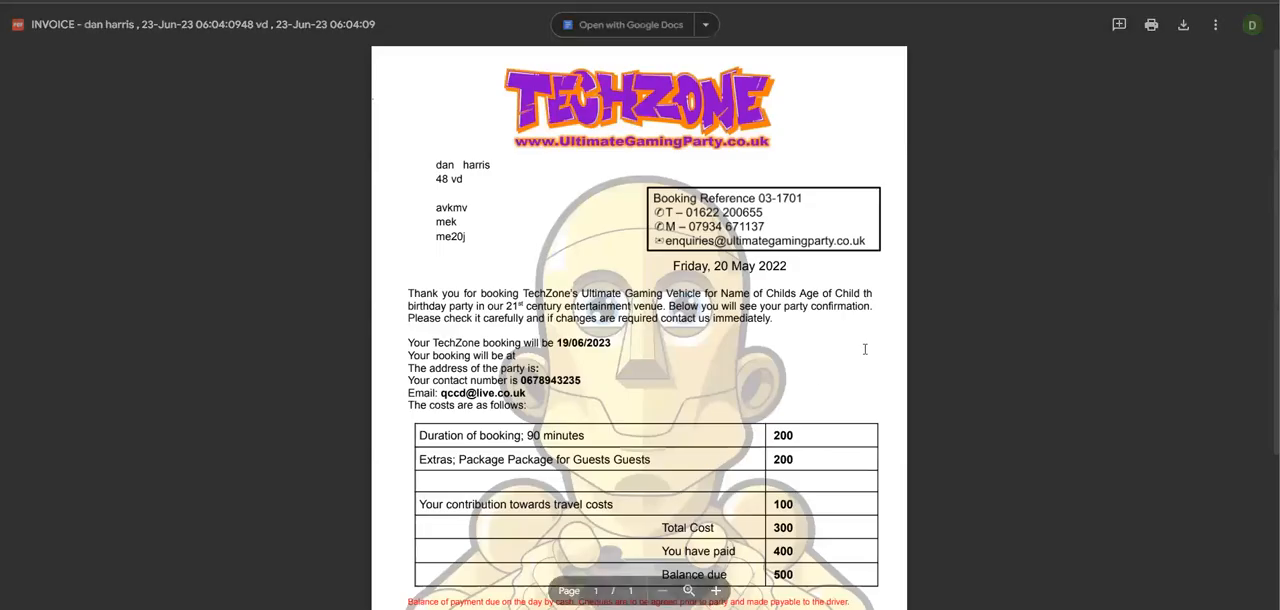
scroll(642, 426, "down", 5)
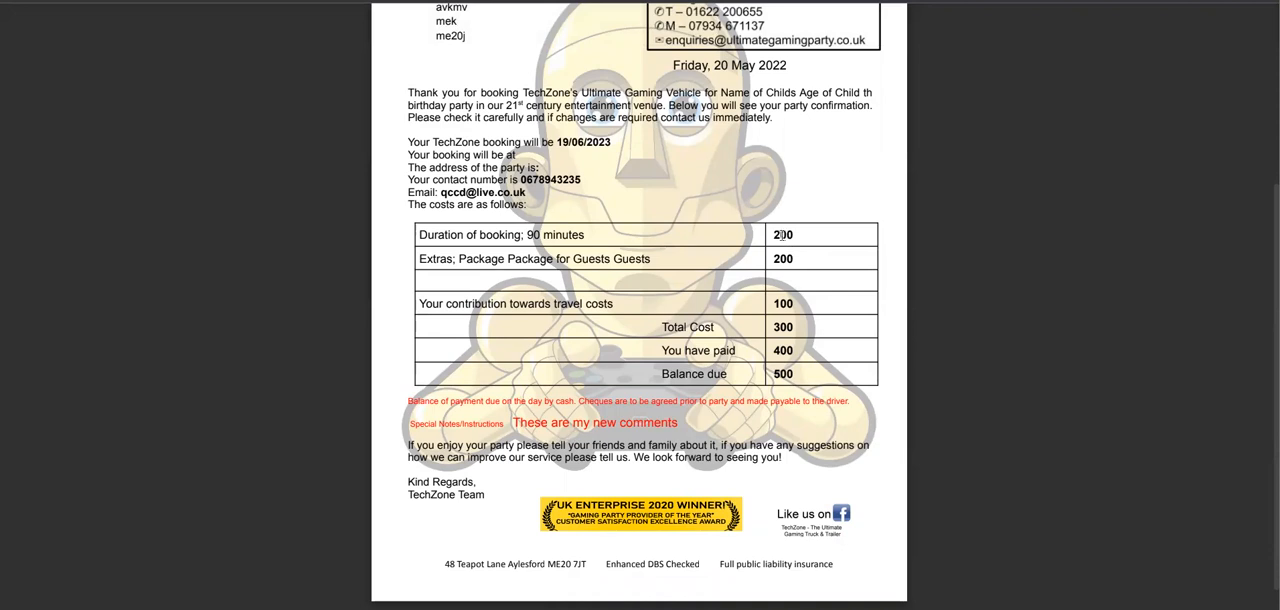
scroll(780, 283, "up", 4)
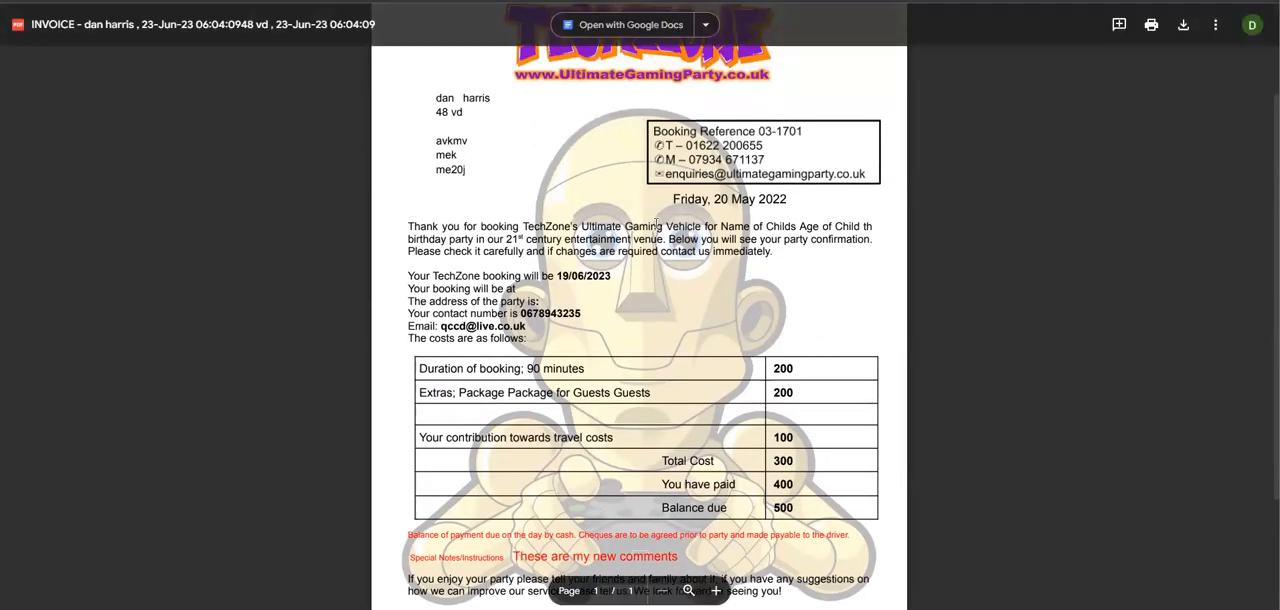
scroll(619, 255, "down", 4)
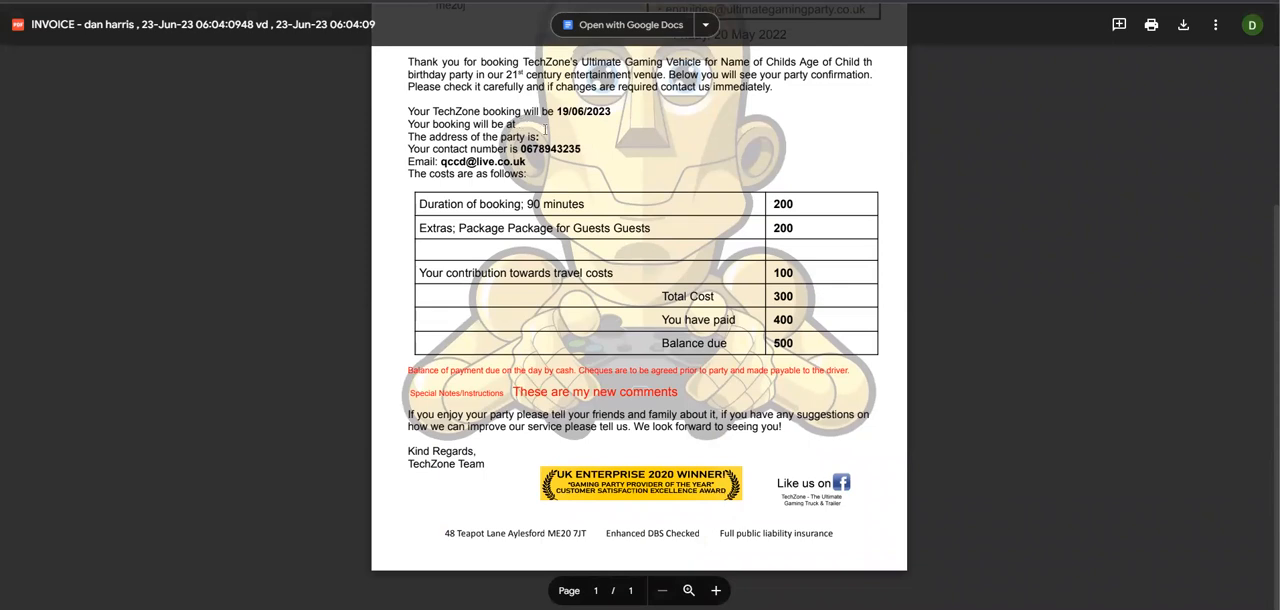
Step: Compare the row 5 invoice with the row 4 and row 3 invoices, and return to the invoice spreadsheet
key("ctrl+shift+Tab")
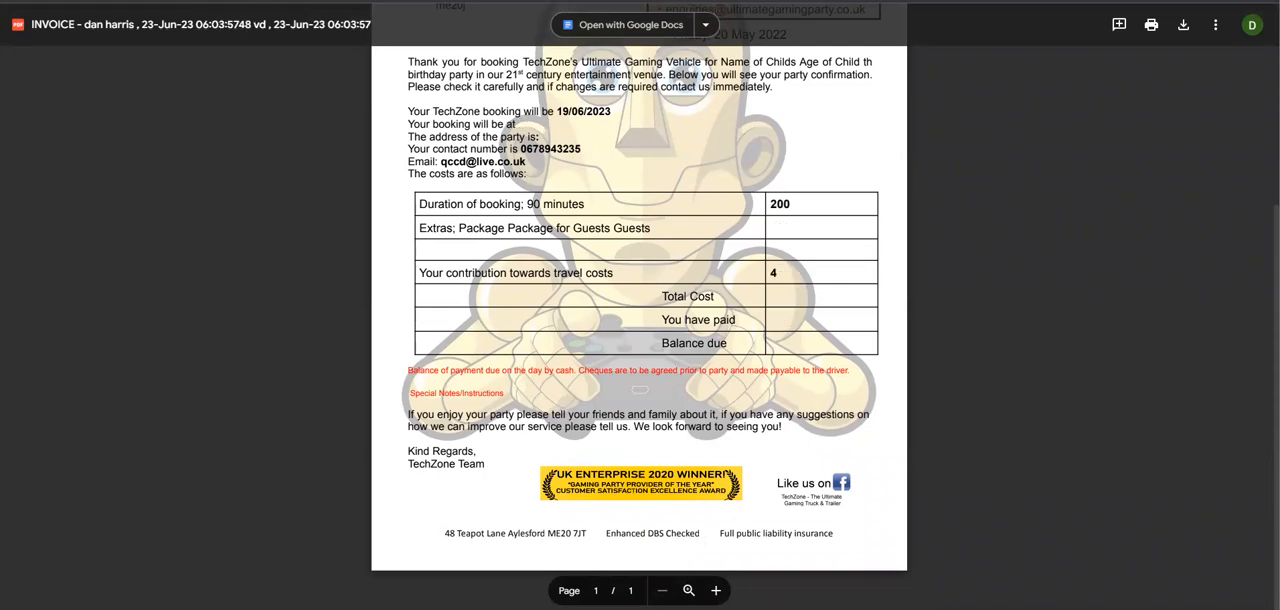
key("ctrl+shift+Tab")
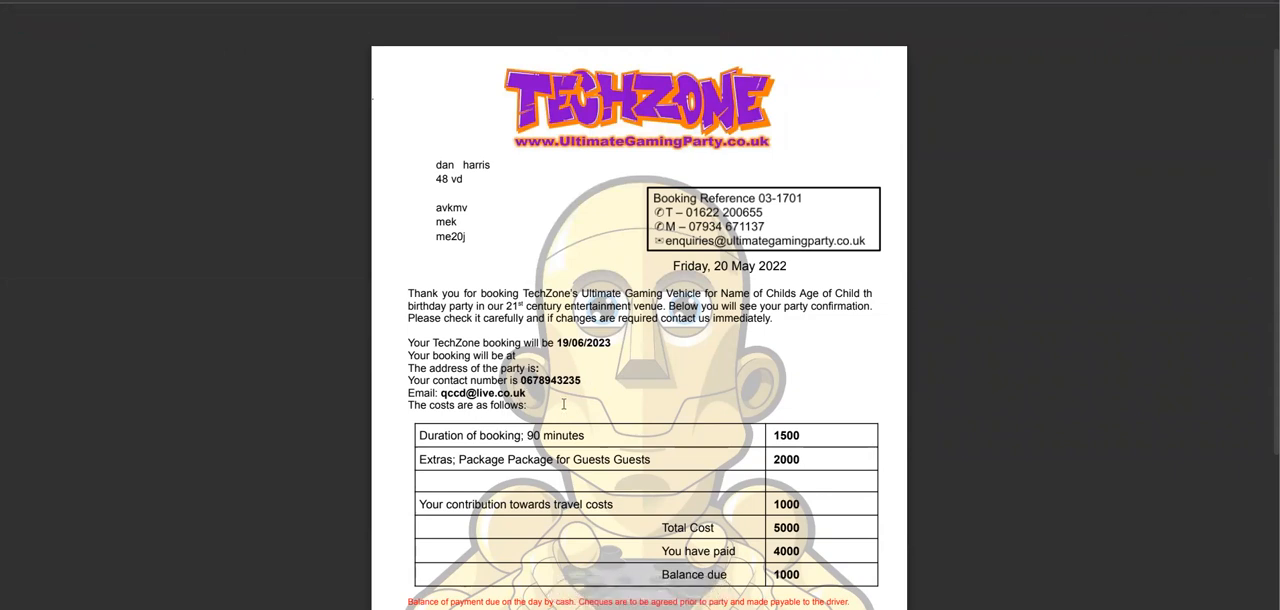
scroll(556, 440, "down", 3)
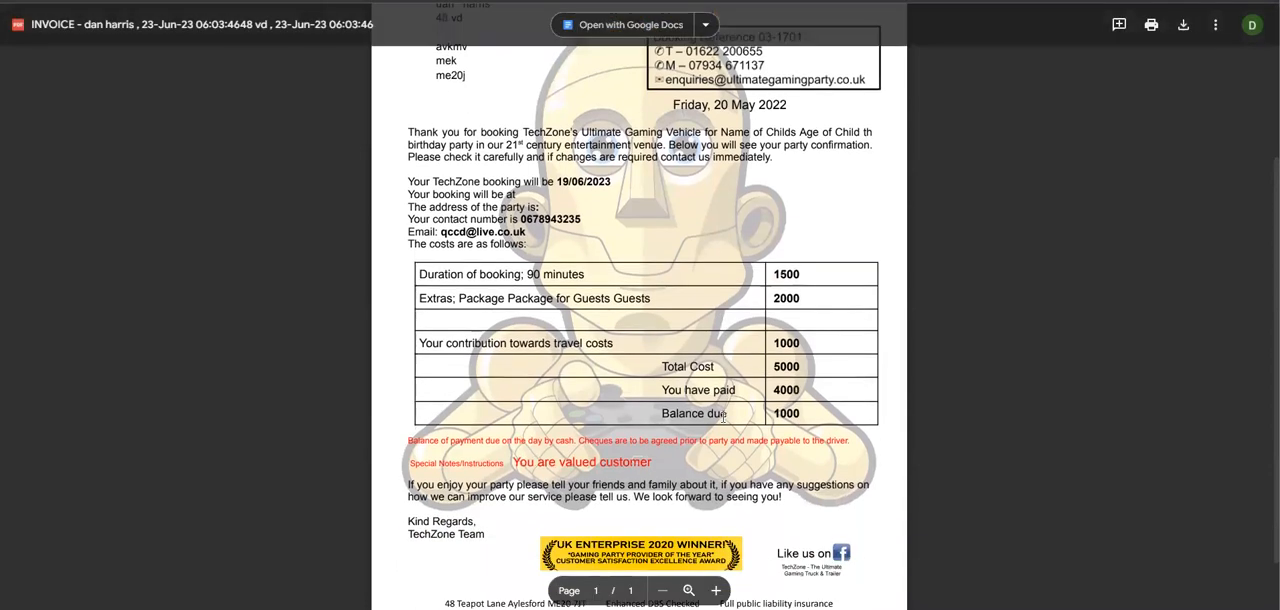
scroll(647, 284, "up", 3)
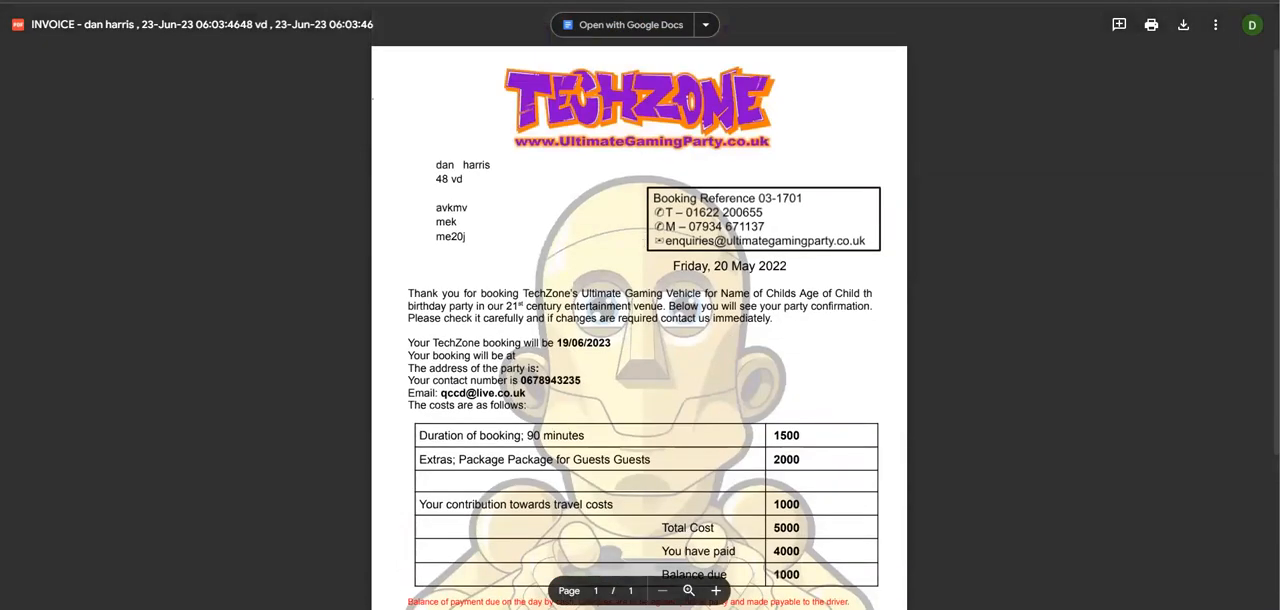
left_click(560, 1)
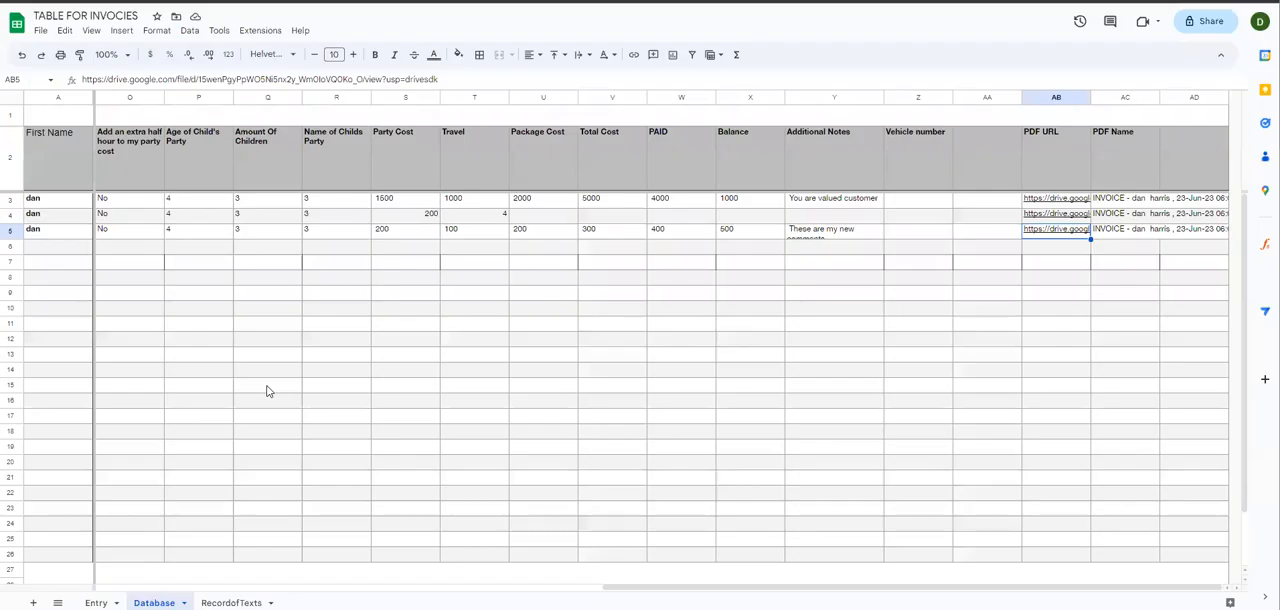
Step: Review the Entry sheet's paste cell C4 and the Database sheet's row 4 cells from Party Cost to Additional Notes
left_click(96, 602)
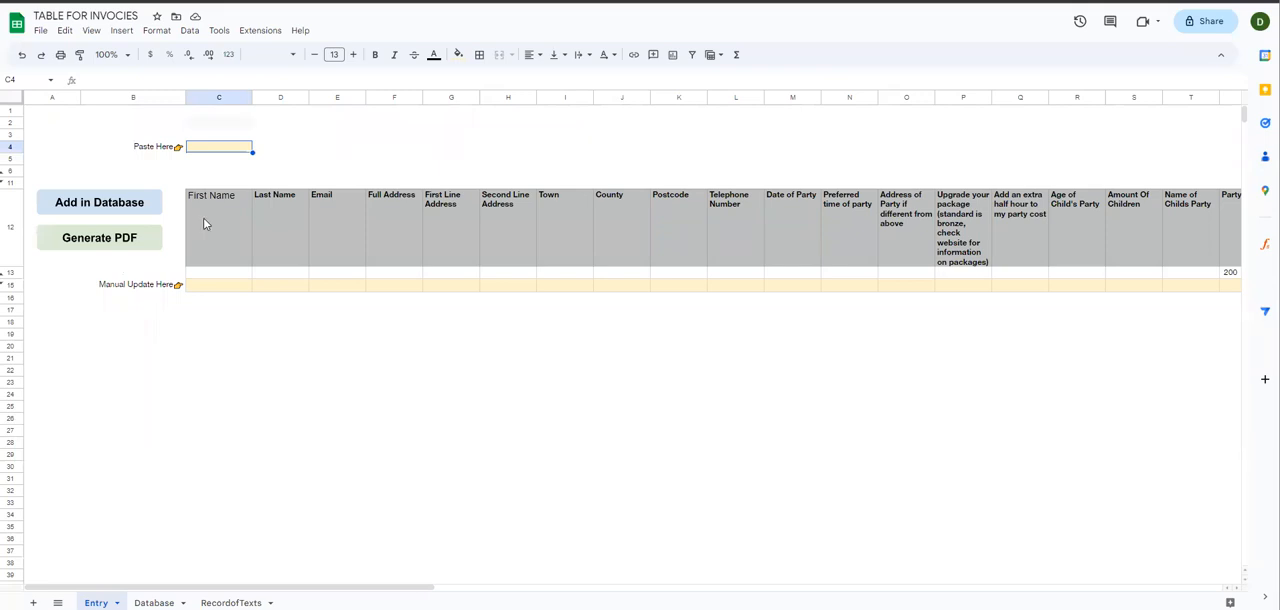
double_click(213, 150)
left_click_drag(216, 151, 217, 160)
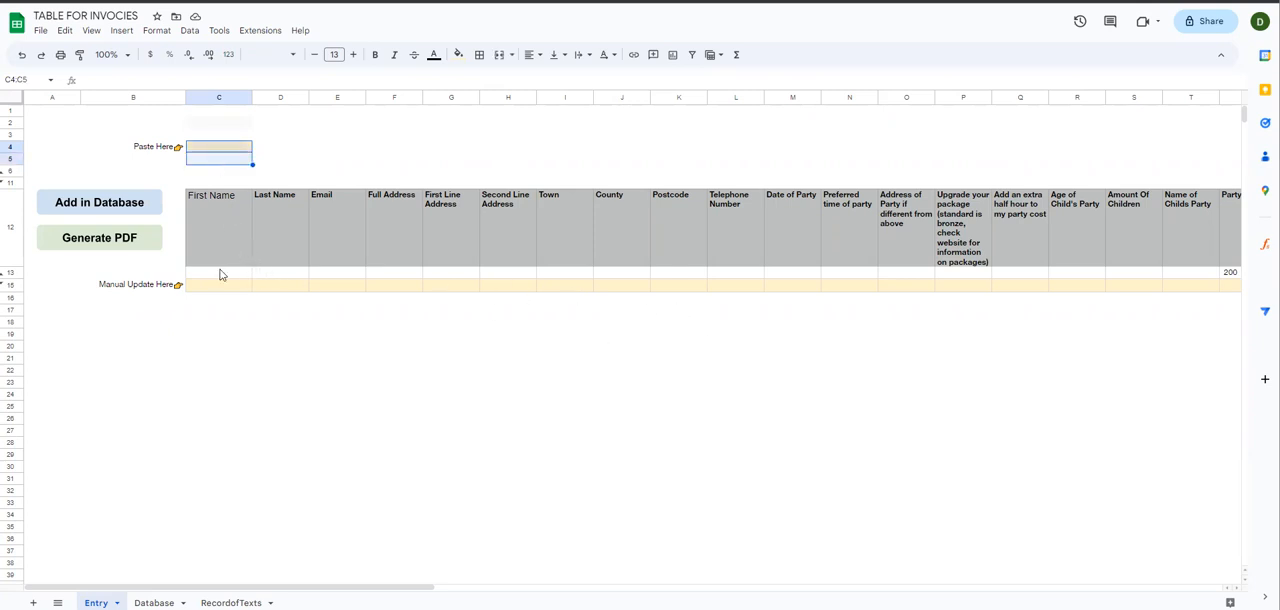
left_click(153, 603)
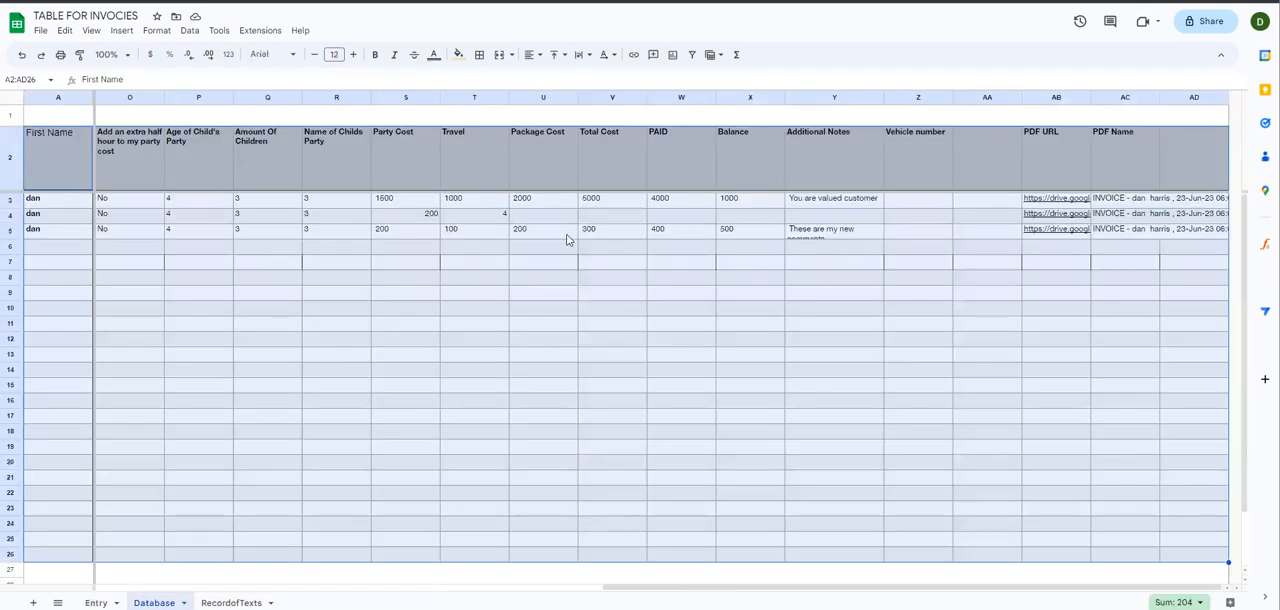
left_click_drag(445, 216, 570, 216)
left_click_drag(770, 221, 820, 218)
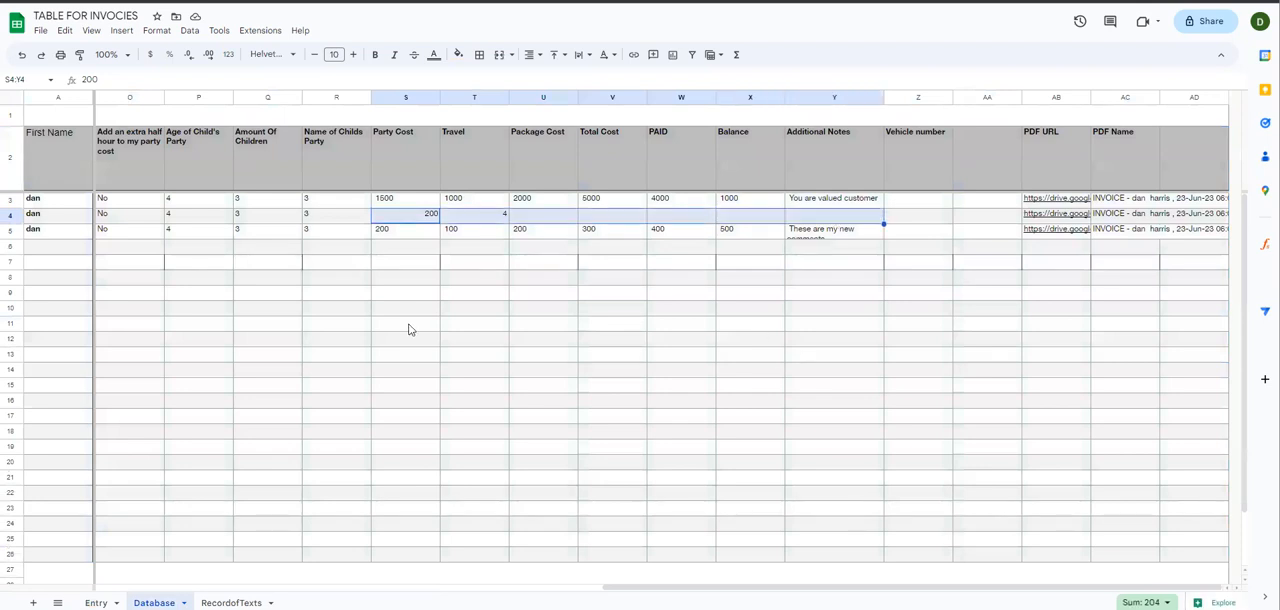
Step: Revisit the Entry sheet and show the link preview of the row 3 PDF URL on the Database sheet
left_click(96, 602)
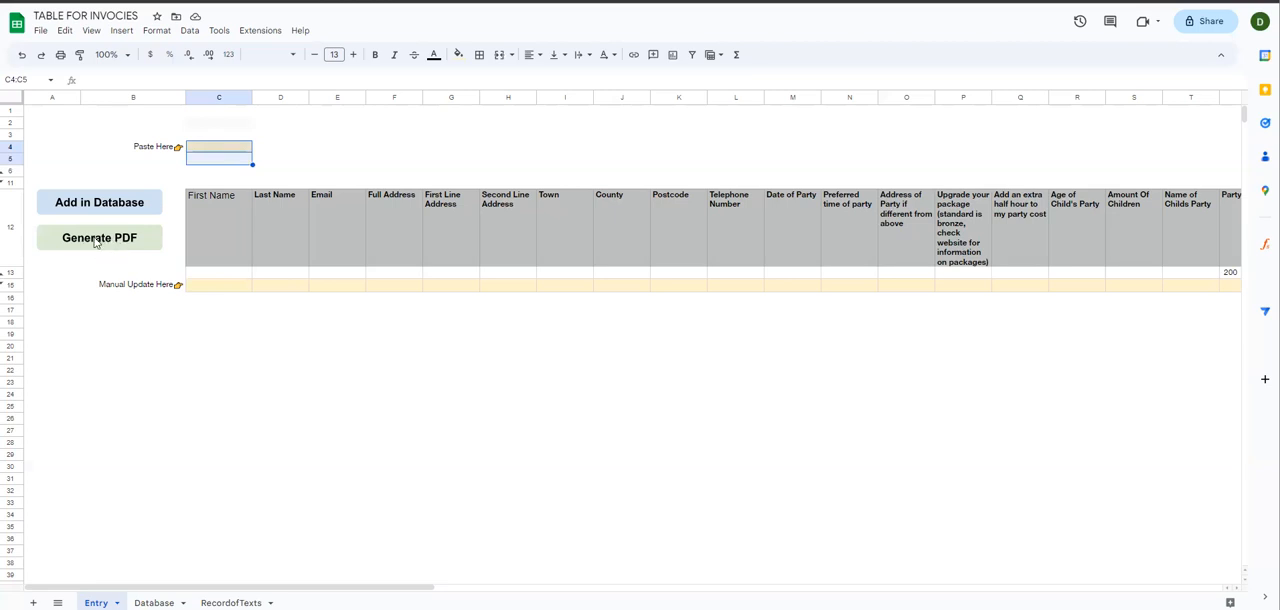
left_click(152, 597)
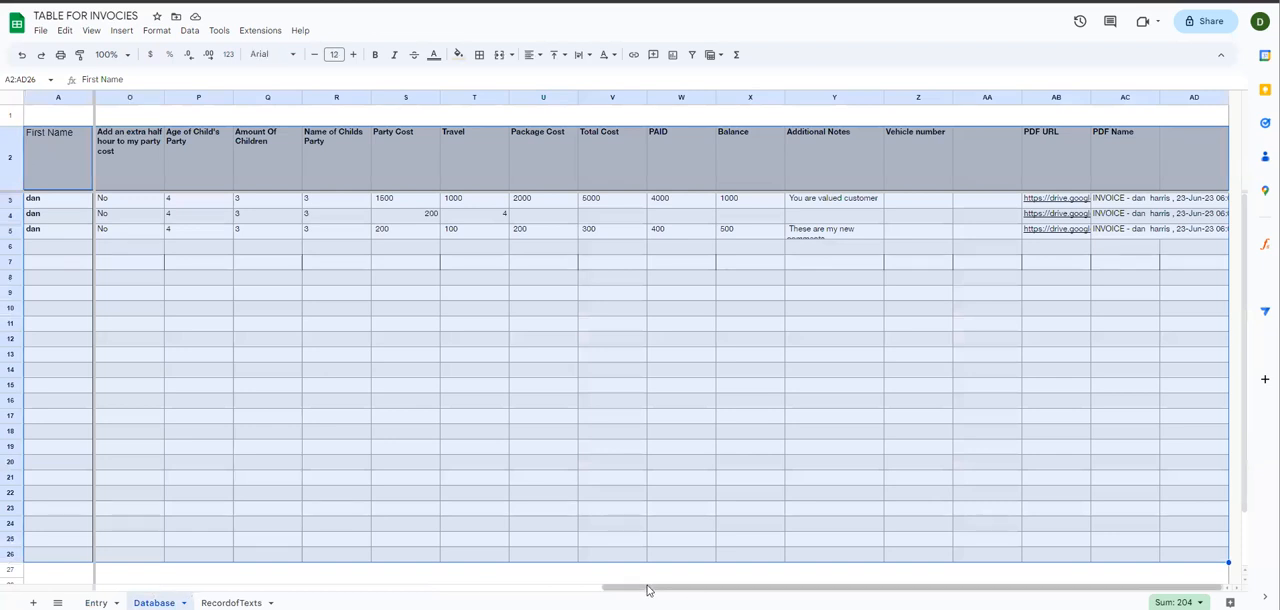
left_click(1050, 199)
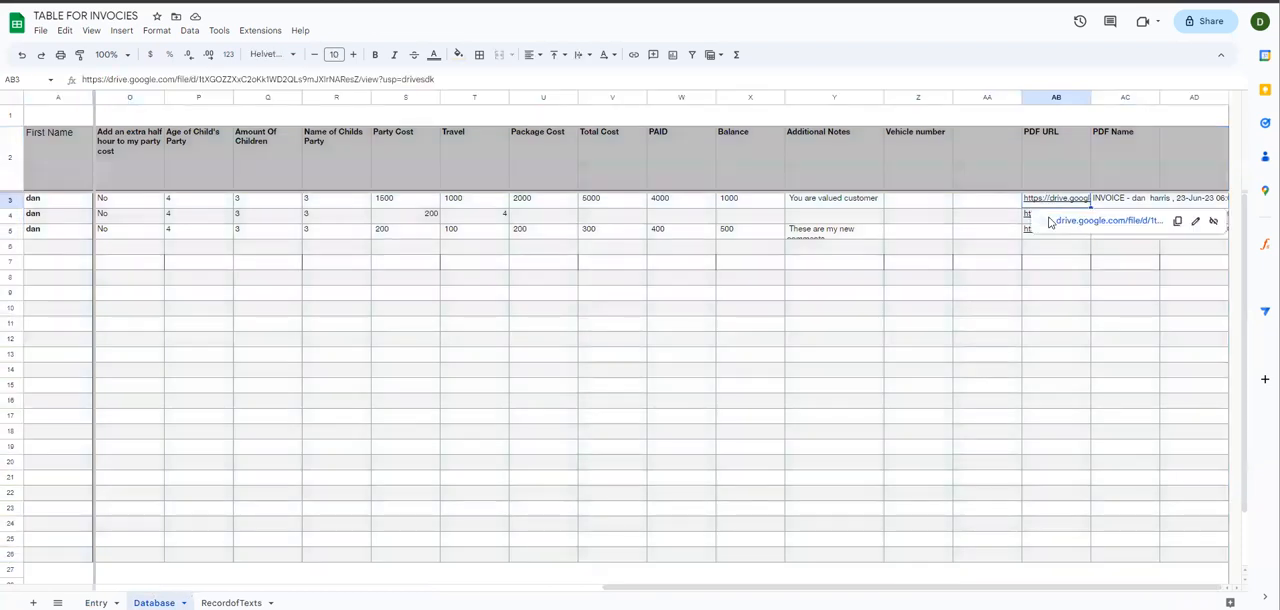
Step: Review the Database sheet's cells W3:AB5 and the row 5 PDF URL, and run Generate PDF from the Entry sheet
left_click_drag(1028, 213, 650, 238)
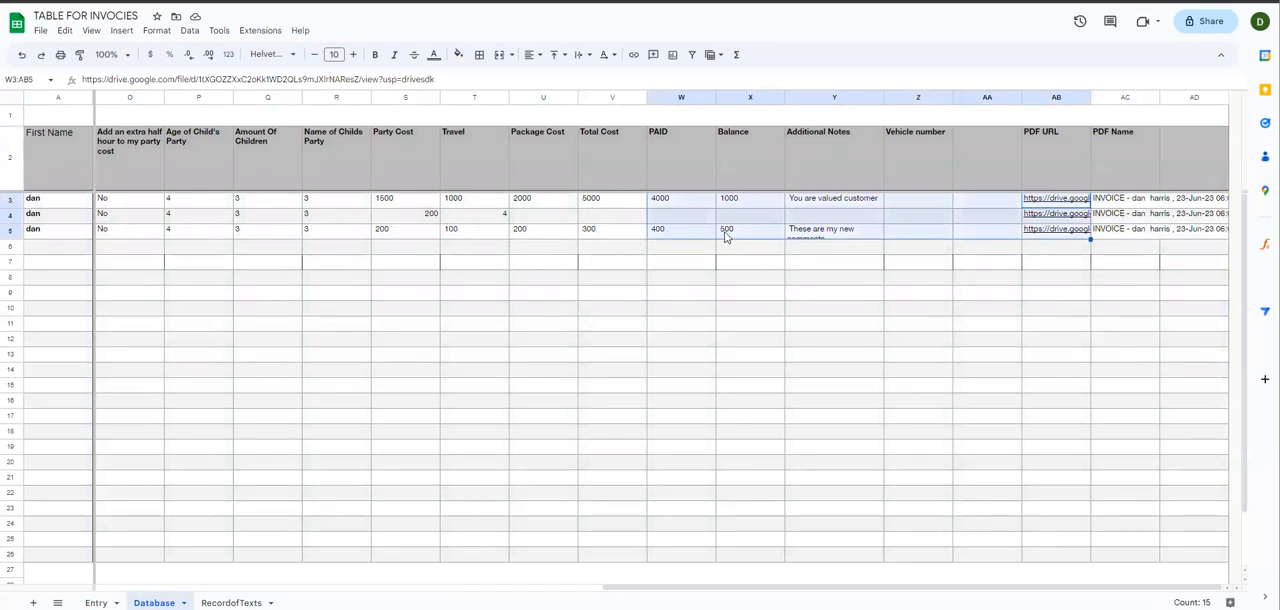
left_click(1061, 233)
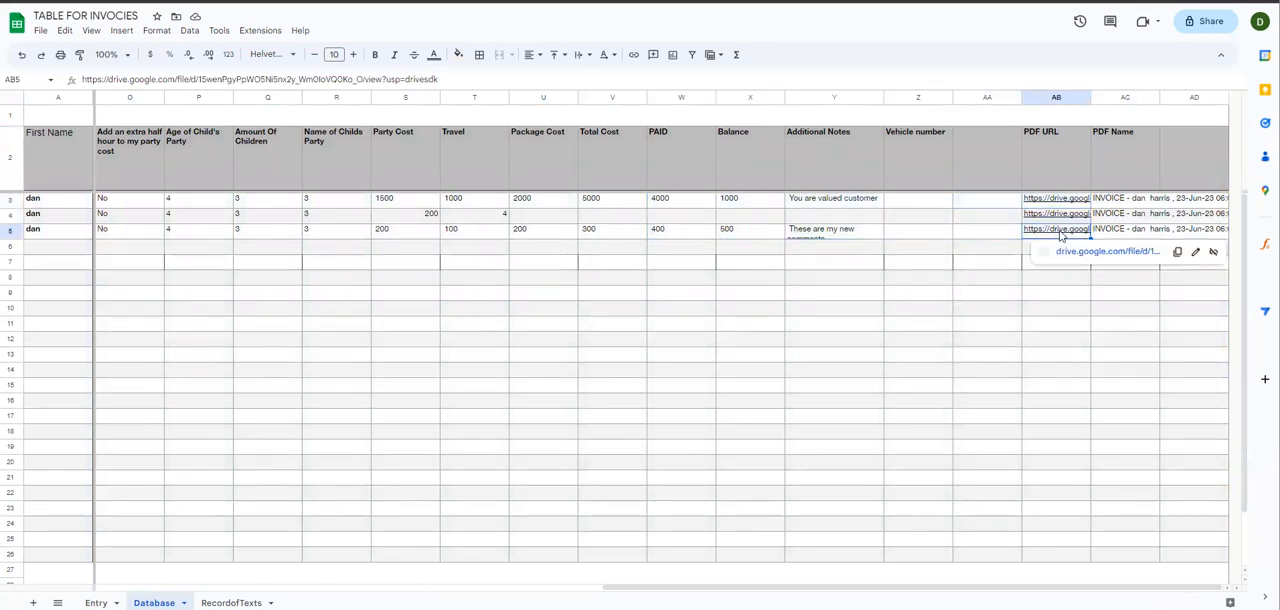
left_click(93, 596)
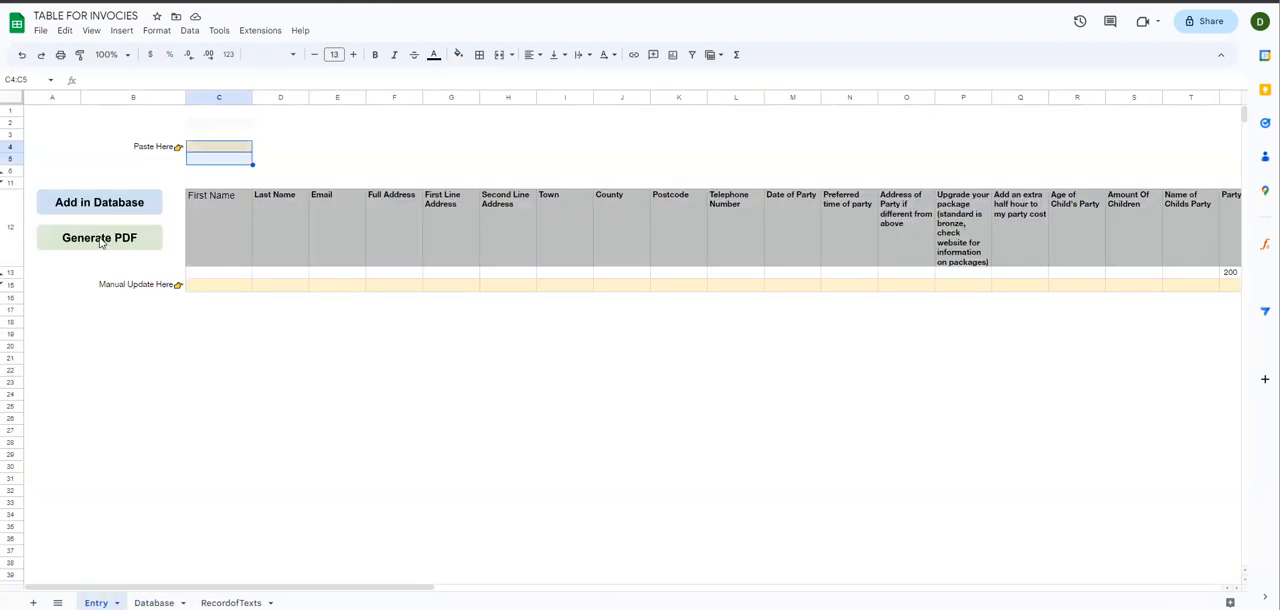
left_click(100, 240)
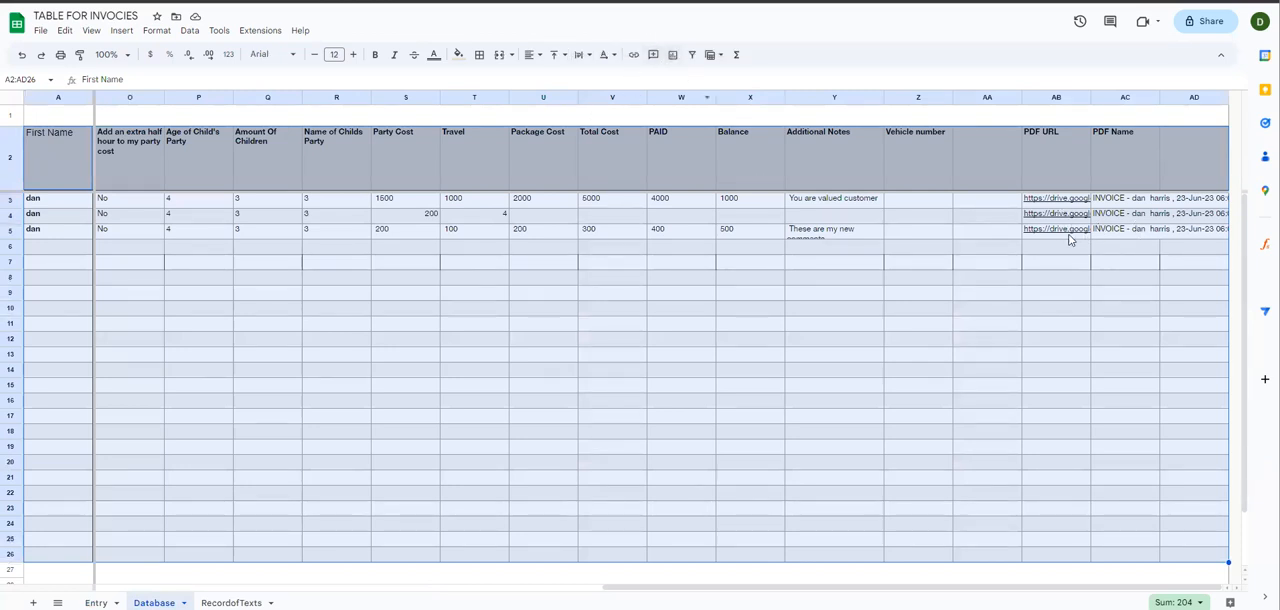
Step: Clear the row 5 PDF URL and PDF Name cells, AB5:AC5, on the Database sheet
left_click(1065, 236)
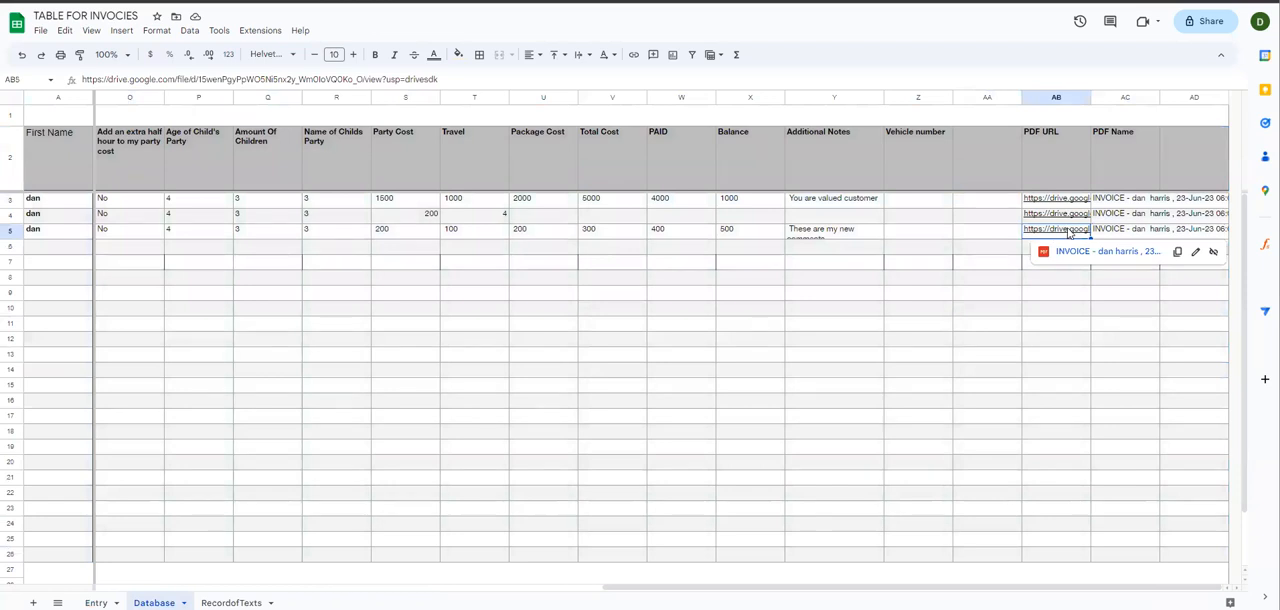
key("Delete")
left_click_drag(1070, 232, 1120, 233)
key("Delete")
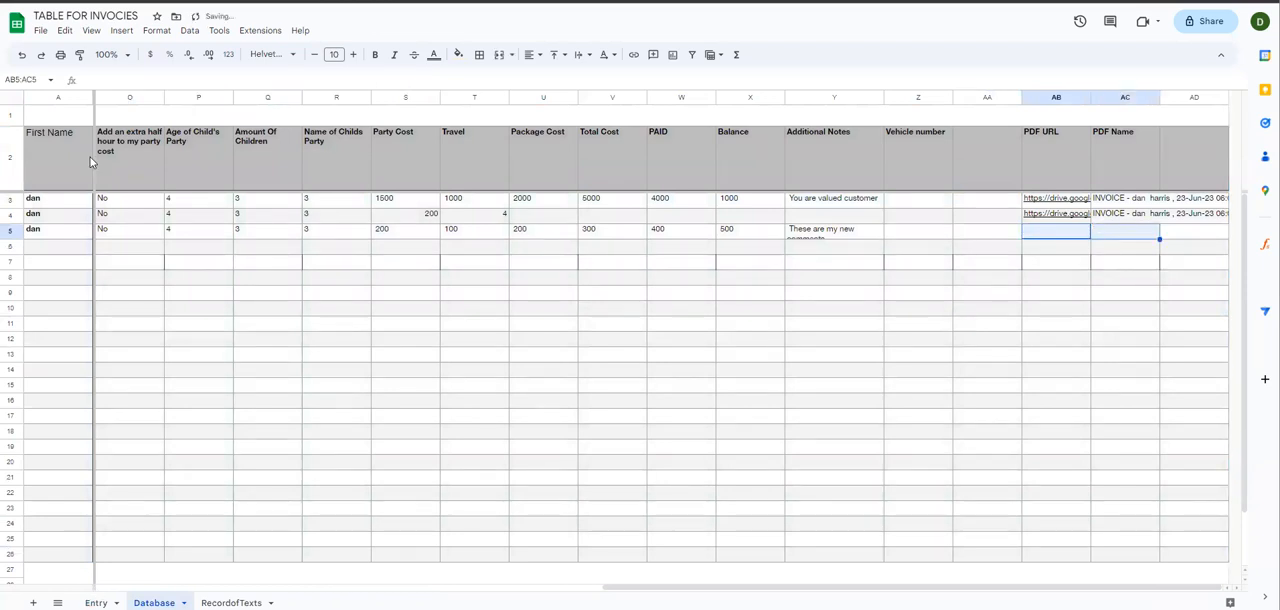
Step: Run Generate PDF again from the Entry sheet and show the link preview of the row 5 PDF URL on the Database sheet
left_click(96, 602)
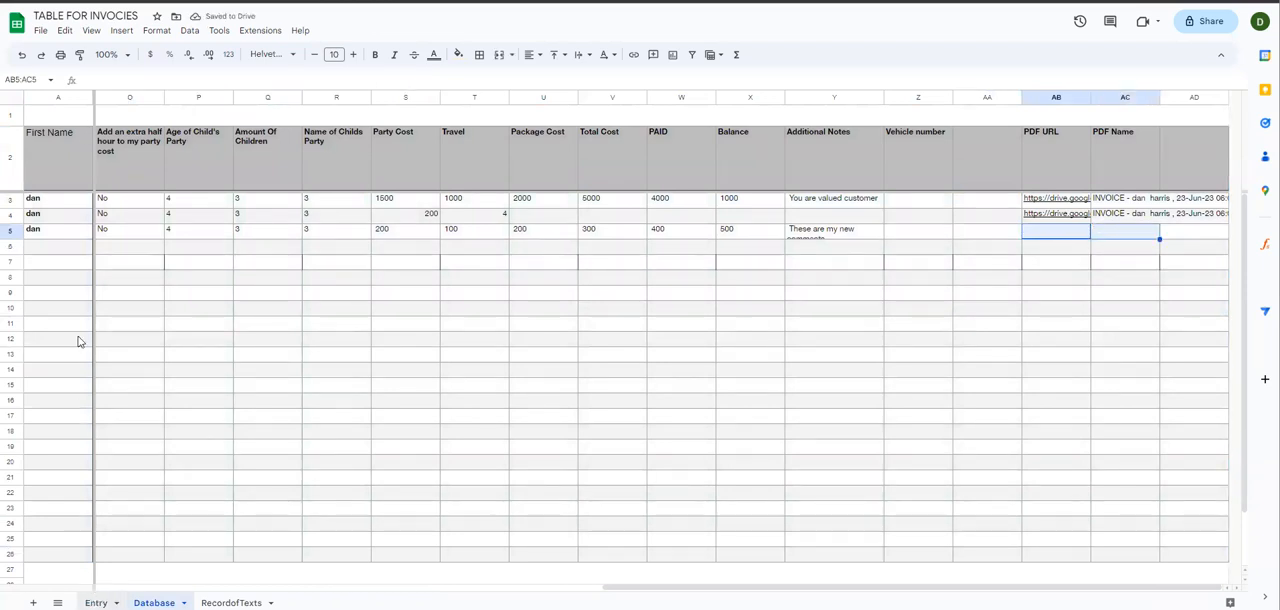
left_click(75, 251)
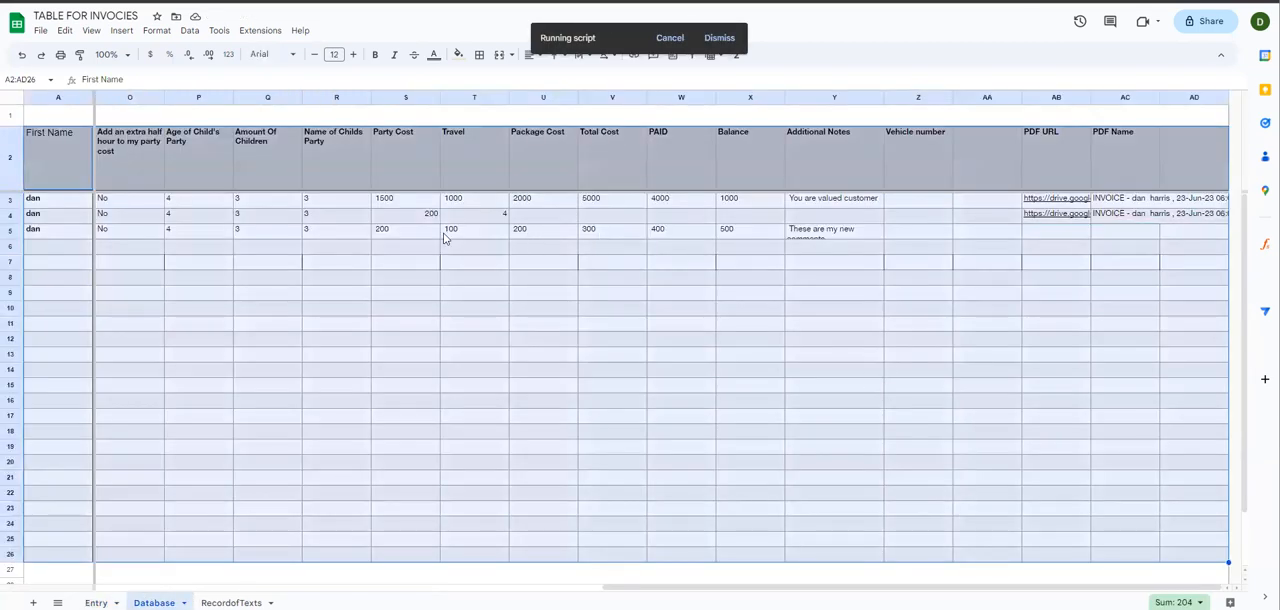
left_click(1066, 235)
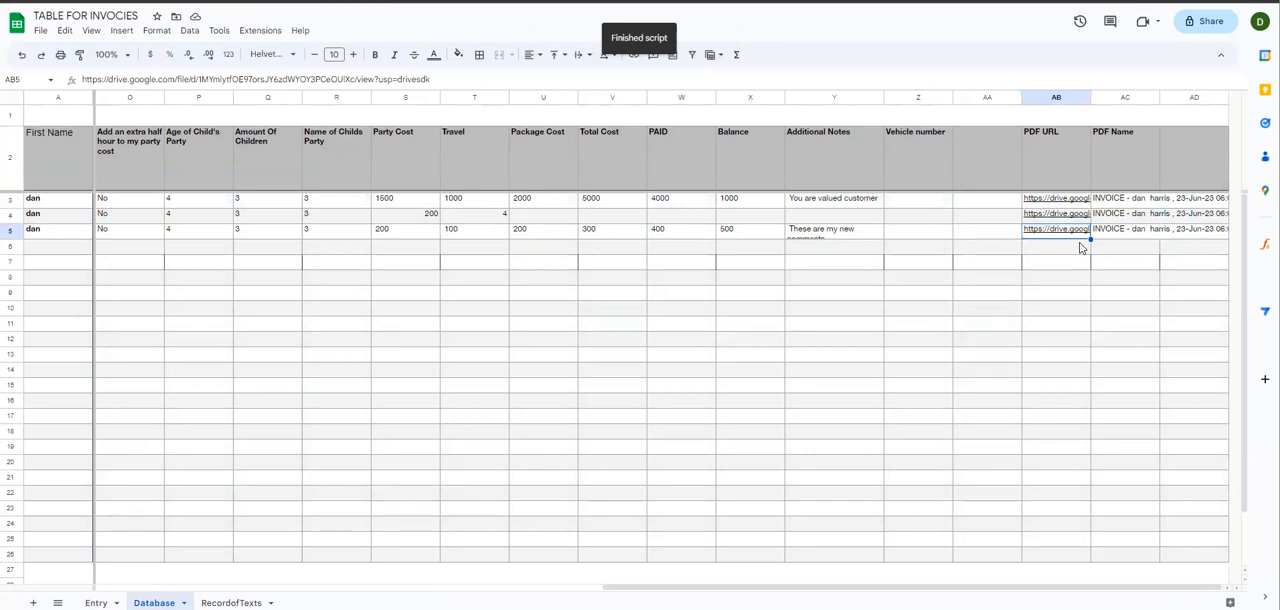
mouse_move(1052, 238)
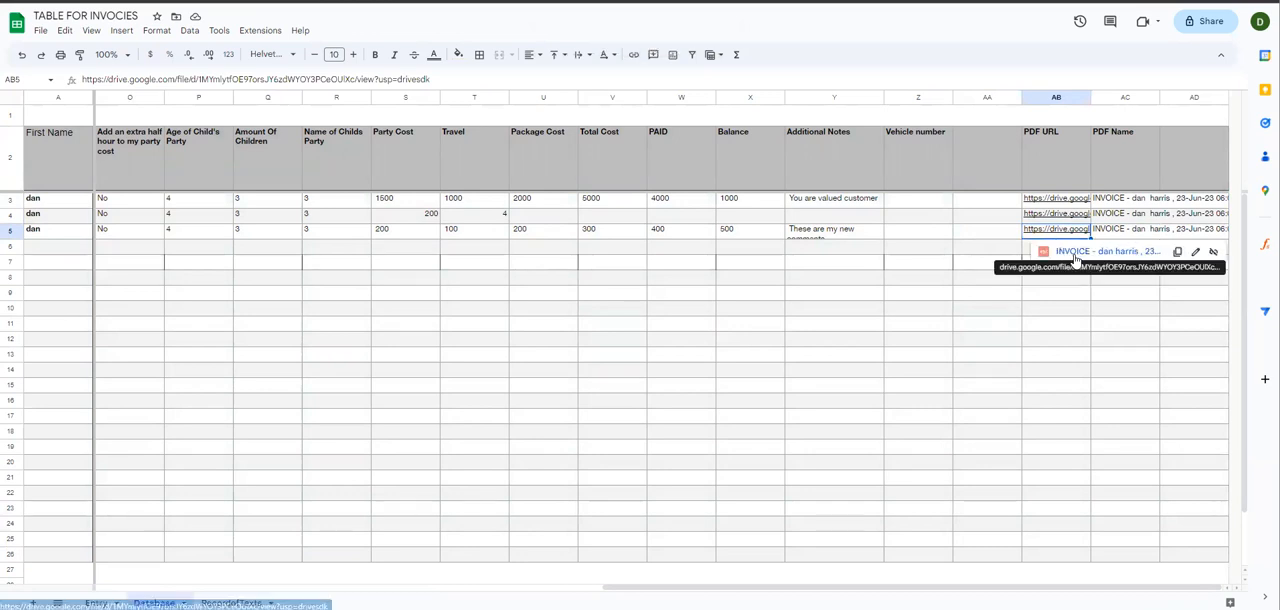